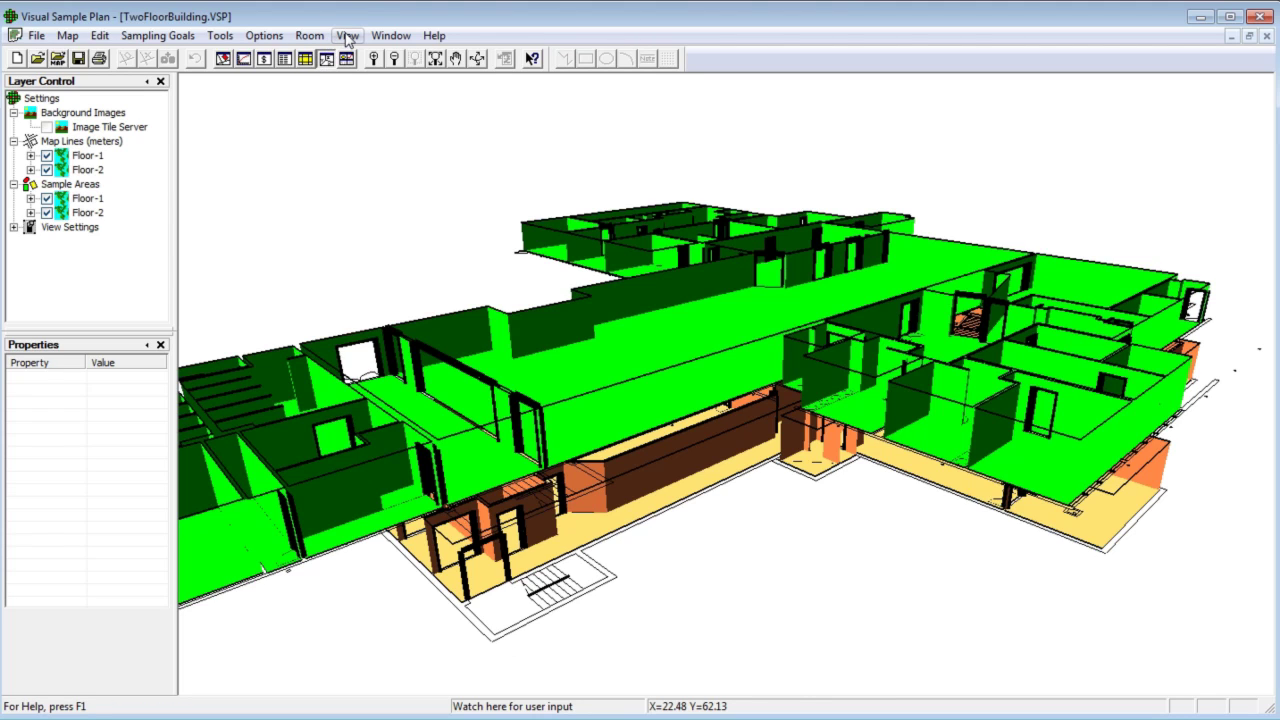
Step: Show the Room Tools toolbar, dock it in the toolbar row, and close the TwoFloorBuilding document
{"action": "left_click", "coordinate": [347, 36]}
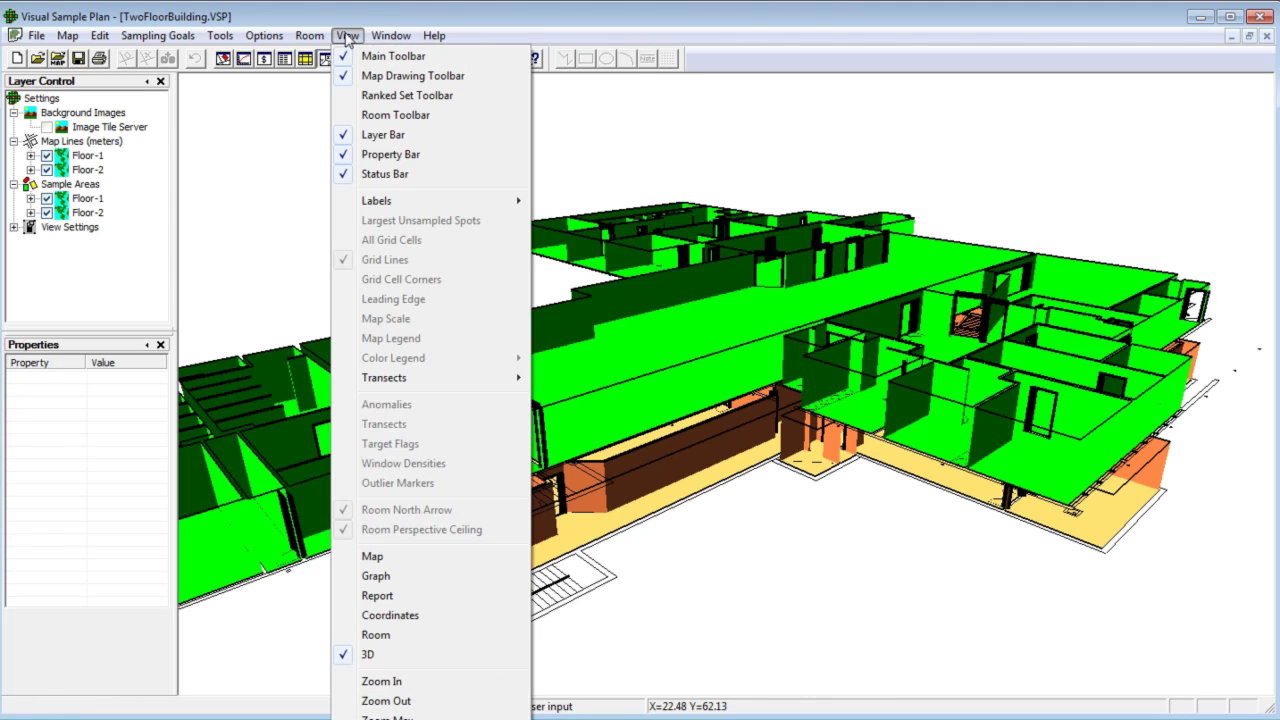
{"action": "left_click", "coordinate": [367, 116]}
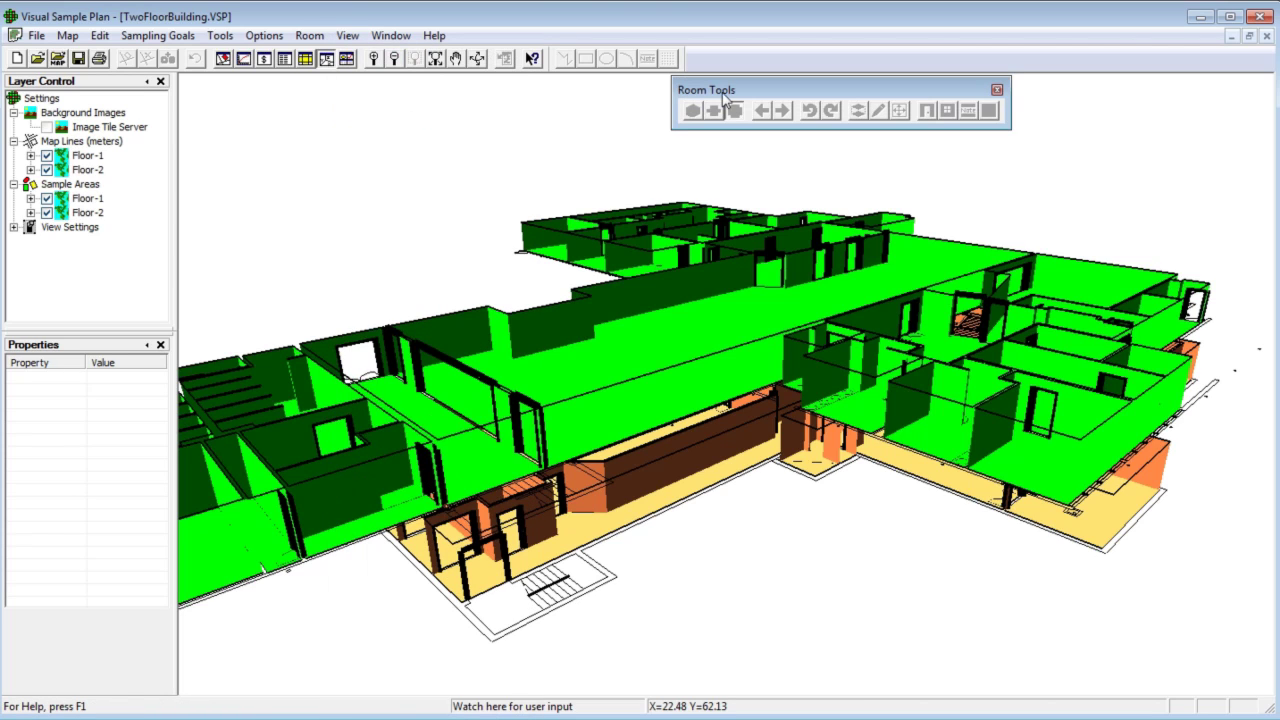
{"action": "left_click_drag", "start_coordinate": [724, 89], "coordinate": [731, 52]}
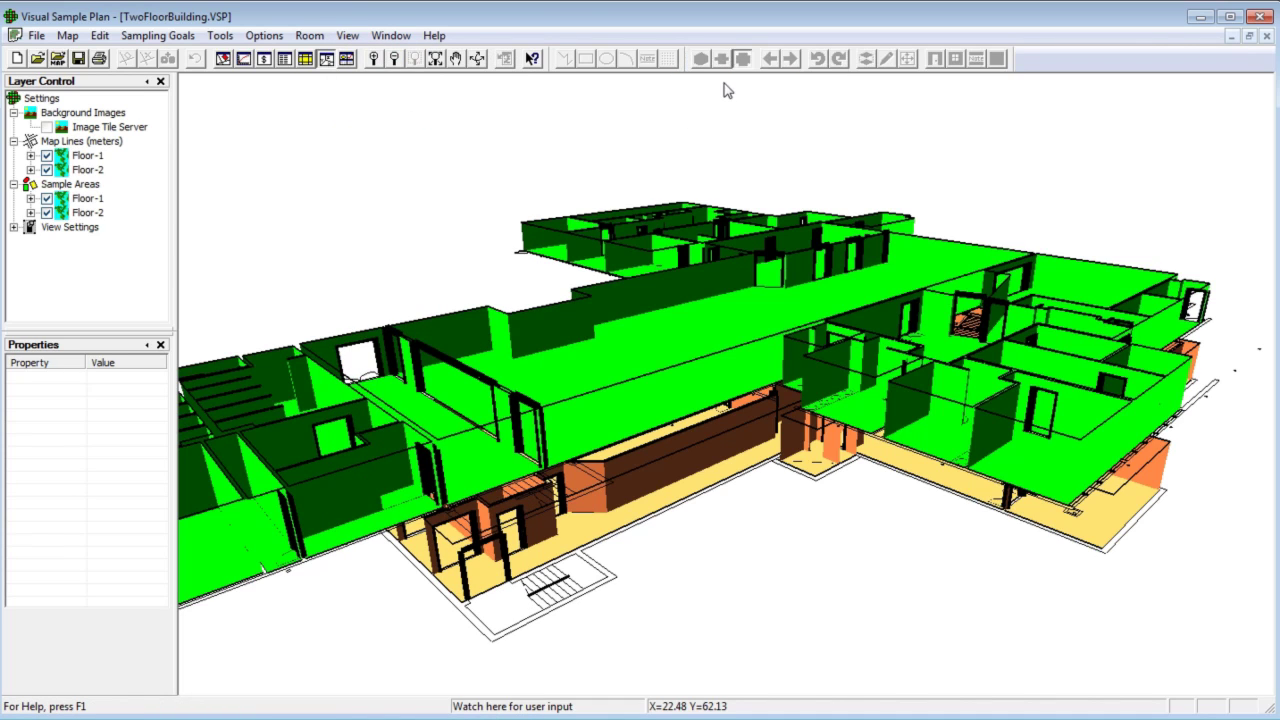
{"action": "left_click", "coordinate": [1266, 35]}
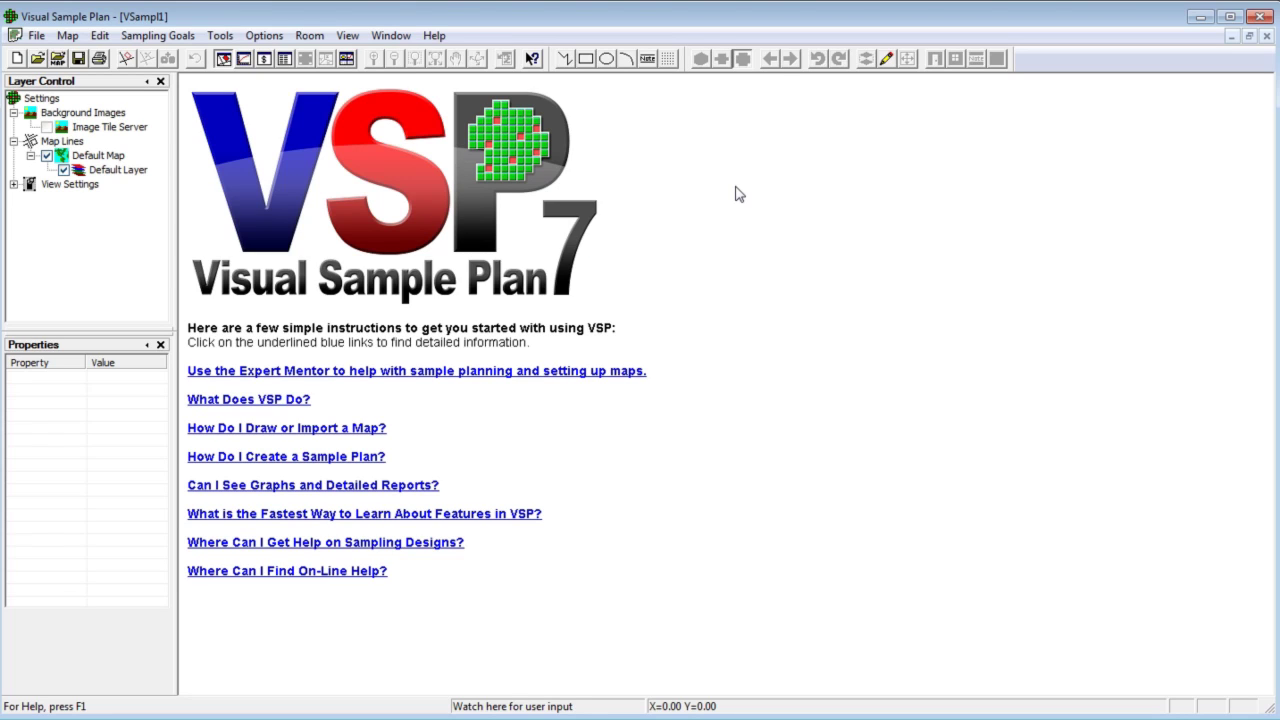
Step: Start Draw Room and accept the guide grid with 1-foot spacing in feet
{"action": "left_click", "coordinate": [887, 59]}
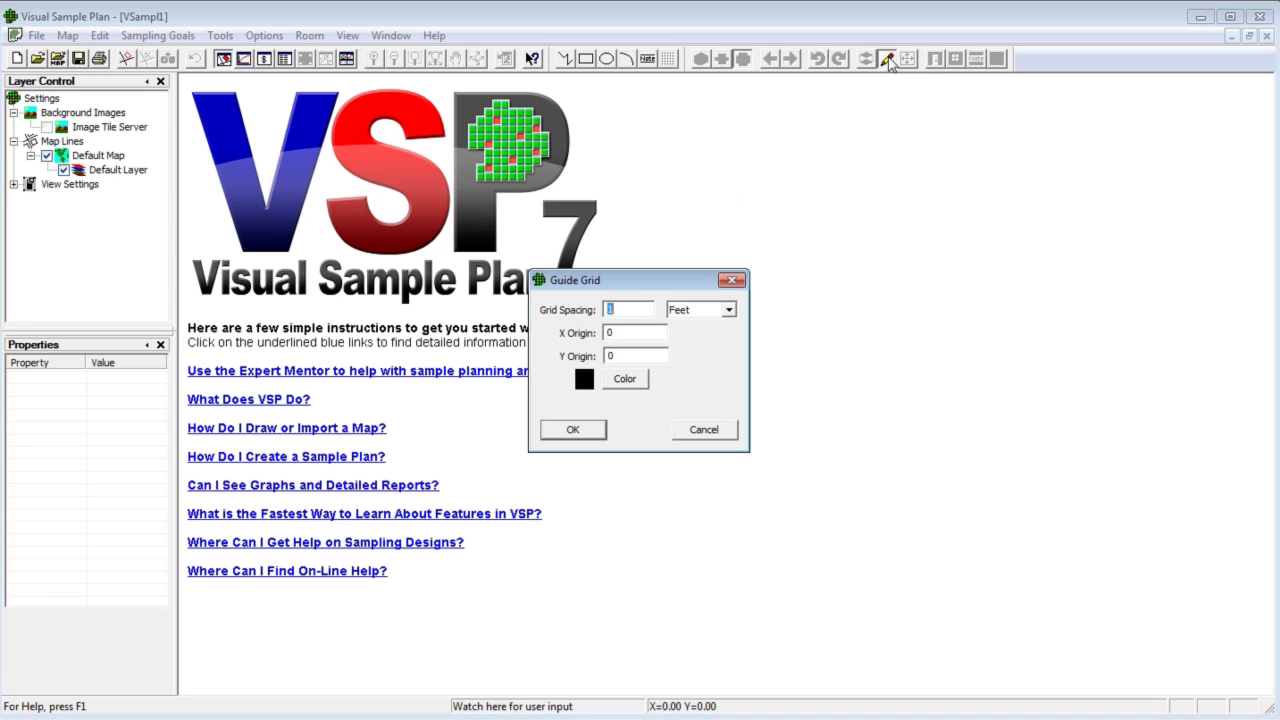
{"action": "left_click", "coordinate": [589, 435]}
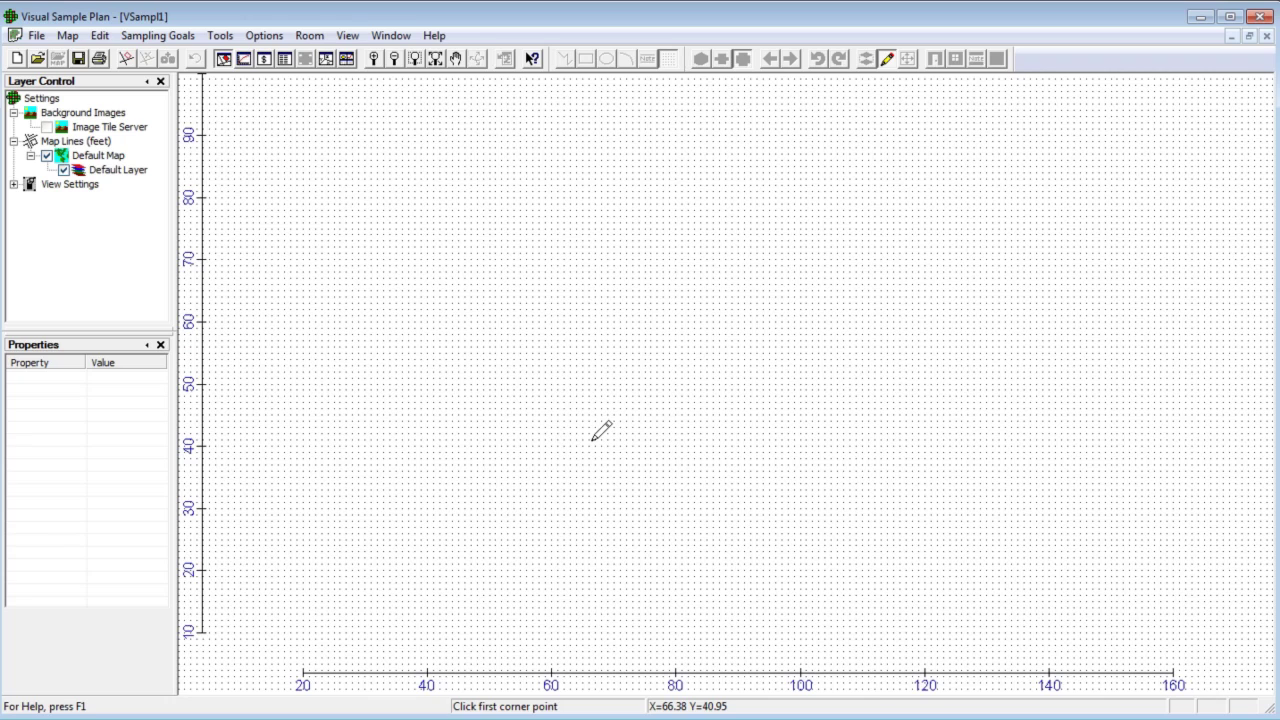
Step: Zoom in and draw Room 1 from near x 64, y 39 as a 20 by 11 rectangle
{"action": "scroll", "coordinate": [592, 438], "scroll_direction": "up", "scroll_amount": 4}
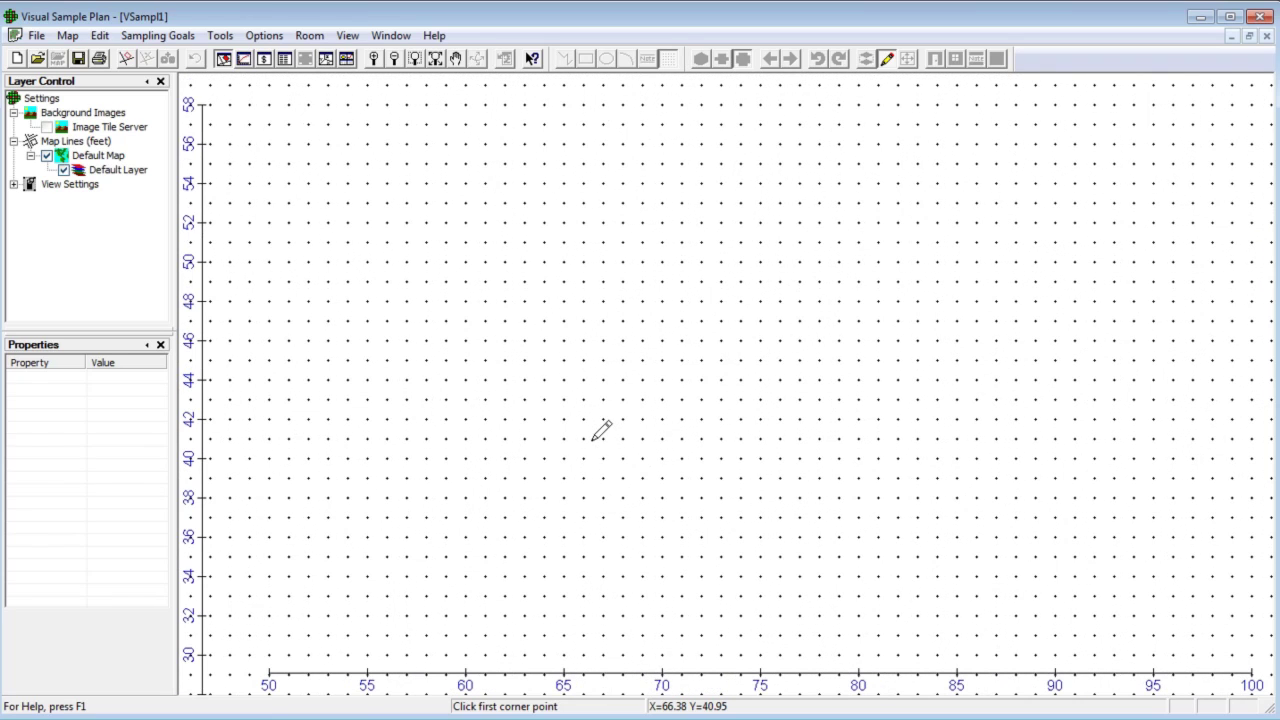
{"action": "left_click", "coordinate": [548, 466]}
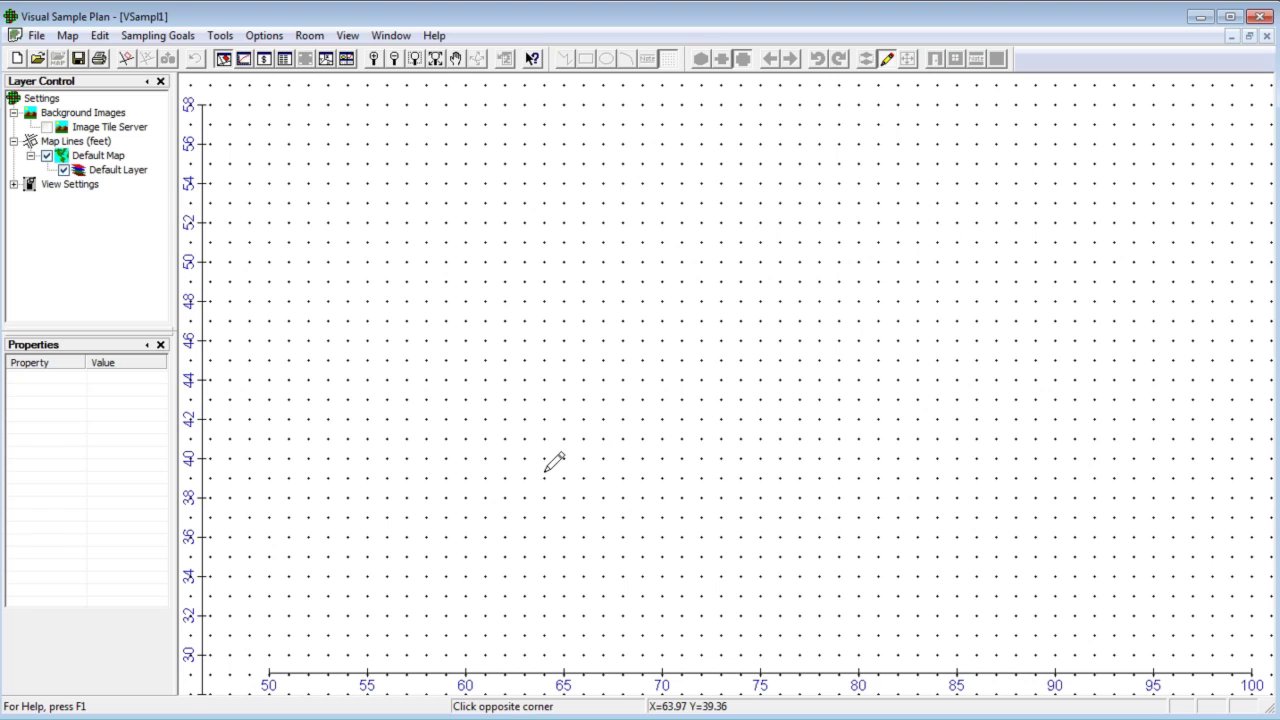
{"action": "left_click", "coordinate": [941, 262]}
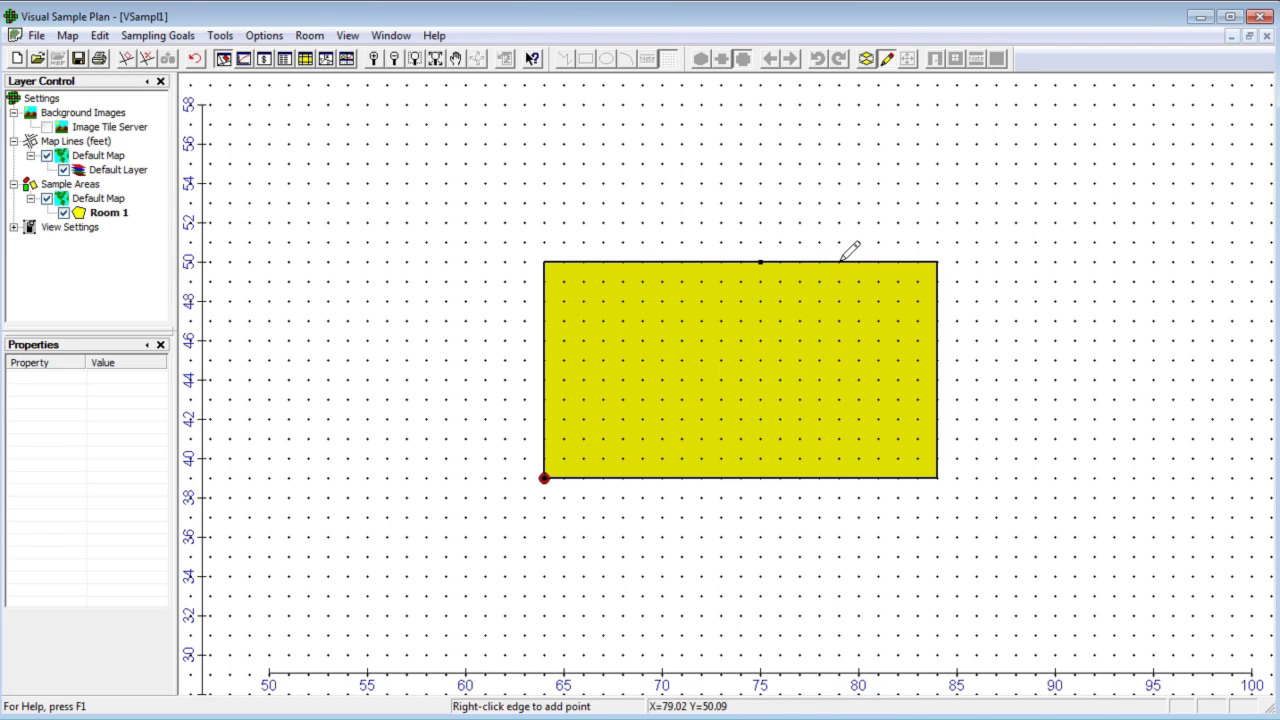
Step: Reshape Room 1: raise part of the top edge to 54, left edge to 67, lower right to 36
{"action": "mouse_move", "coordinate": [838, 262]}
{"action": "left_mouse_down"}
{"action": "mouse_move", "coordinate": [840, 177]}
{"action": "mouse_move", "coordinate": [841, 201]}
{"action": "left_mouse_up"}
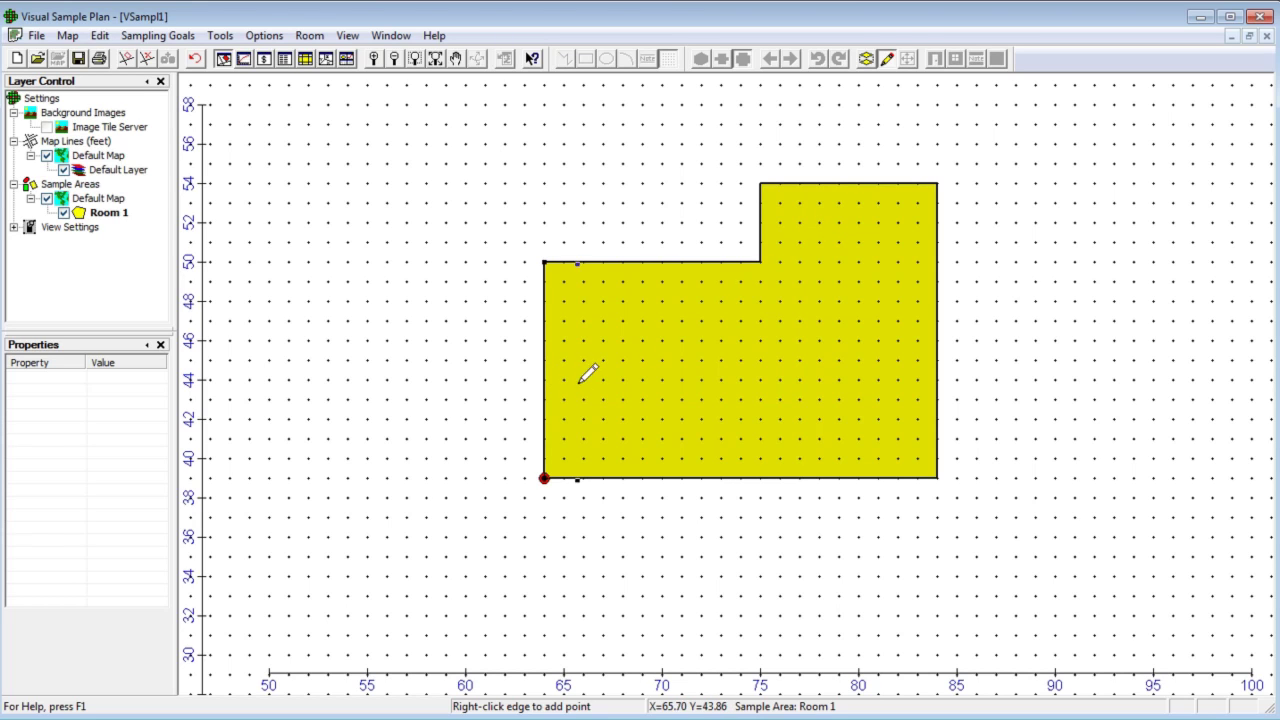
{"action": "left_click_drag", "start_coordinate": [544, 380], "coordinate": [603, 380]}
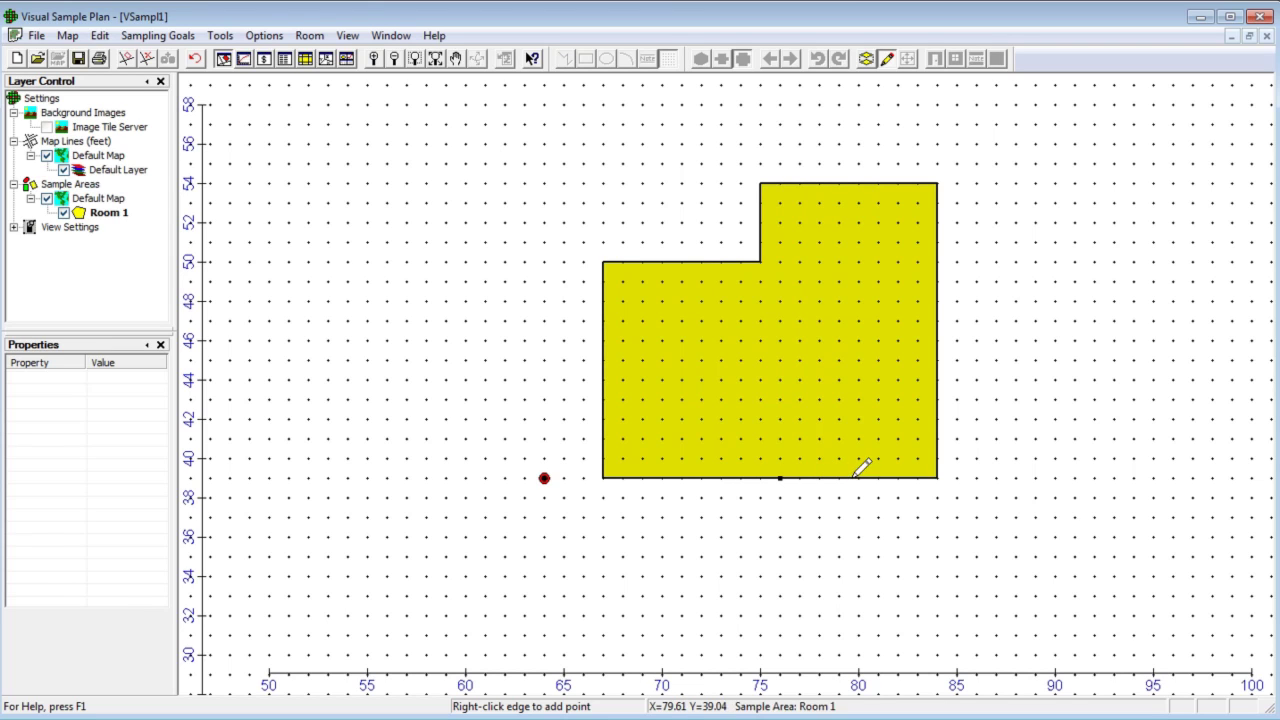
{"action": "left_click_drag", "start_coordinate": [855, 477], "coordinate": [856, 537]}
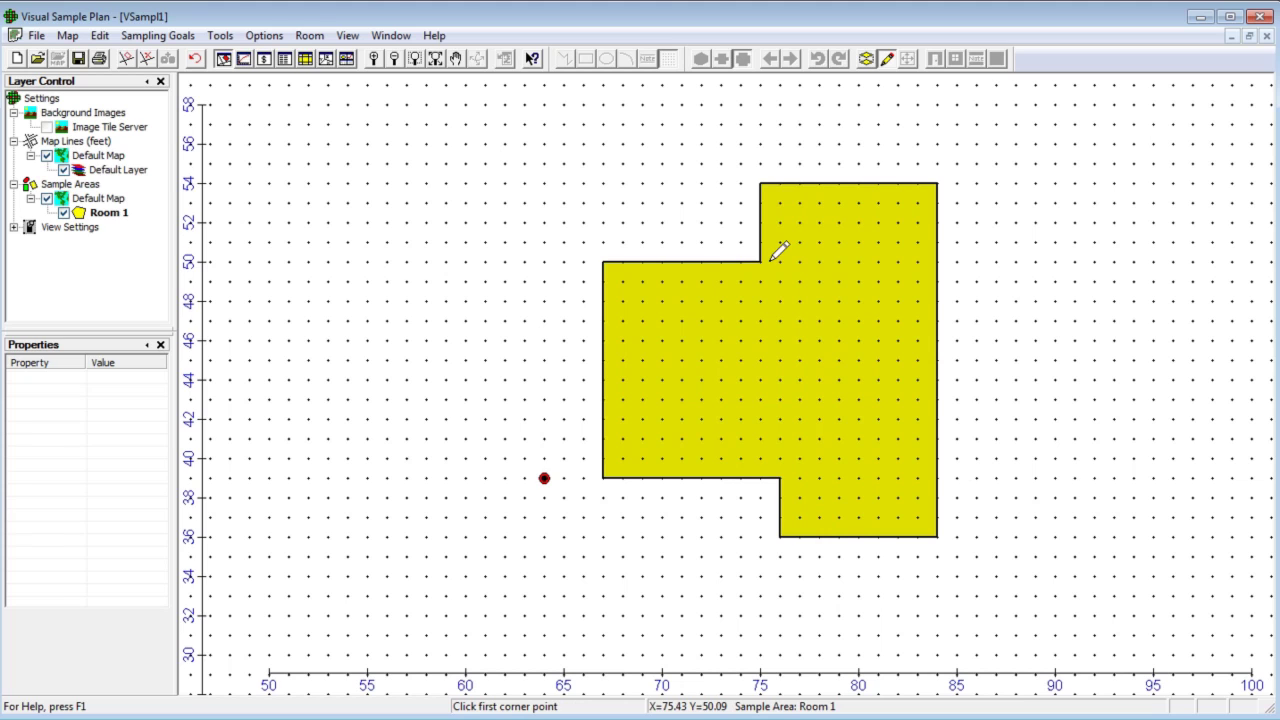
Step: Draw Room 2 above Room 1 and extend it rightward into an L-shape
{"action": "left_click", "coordinate": [603, 242]}
{"action": "left_click", "coordinate": [742, 86]}
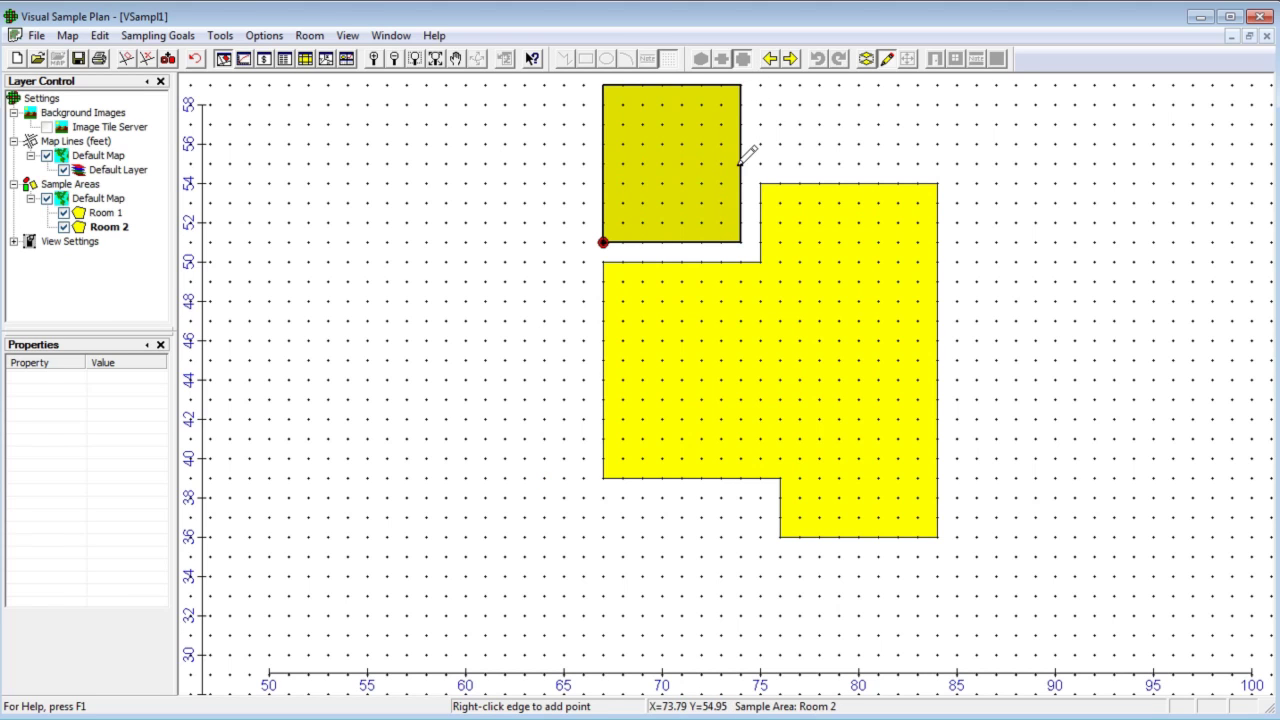
{"action": "left_click", "coordinate": [941, 116]}
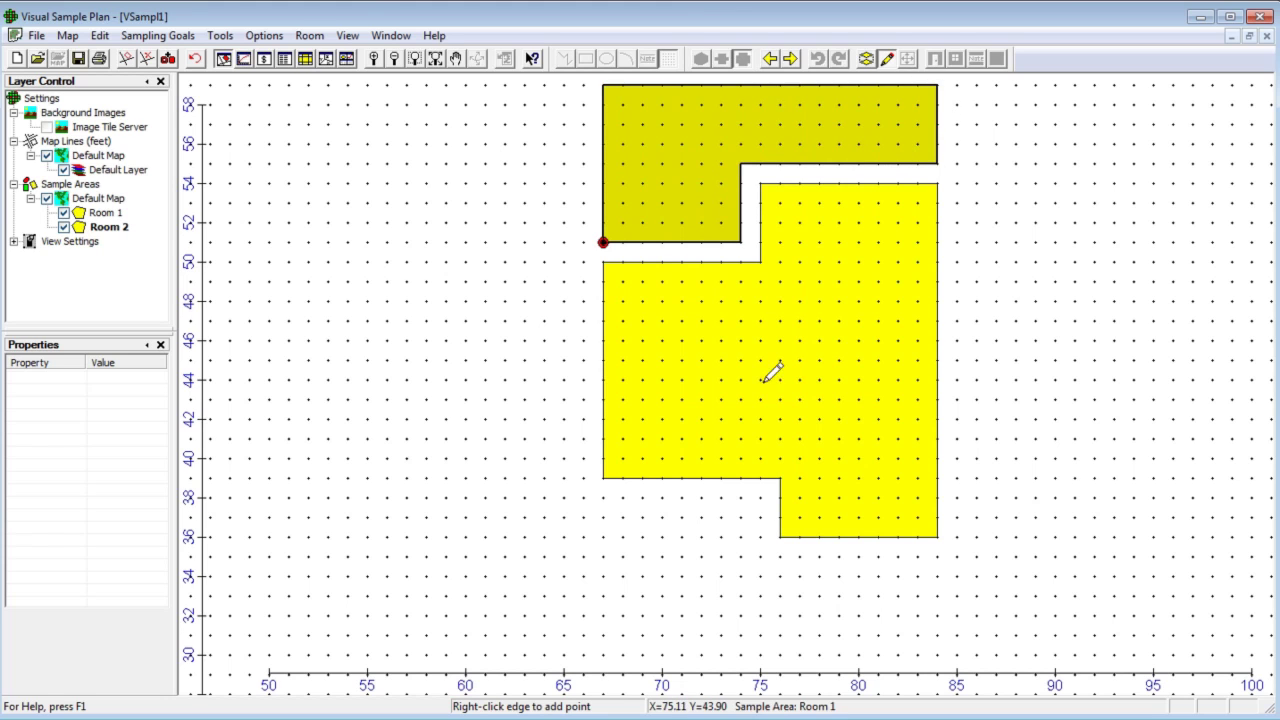
Step: Draw Room 3 below Room 1 as an 8 by 8 square and extend it into an L-shape
{"action": "left_click", "coordinate": [603, 497]}
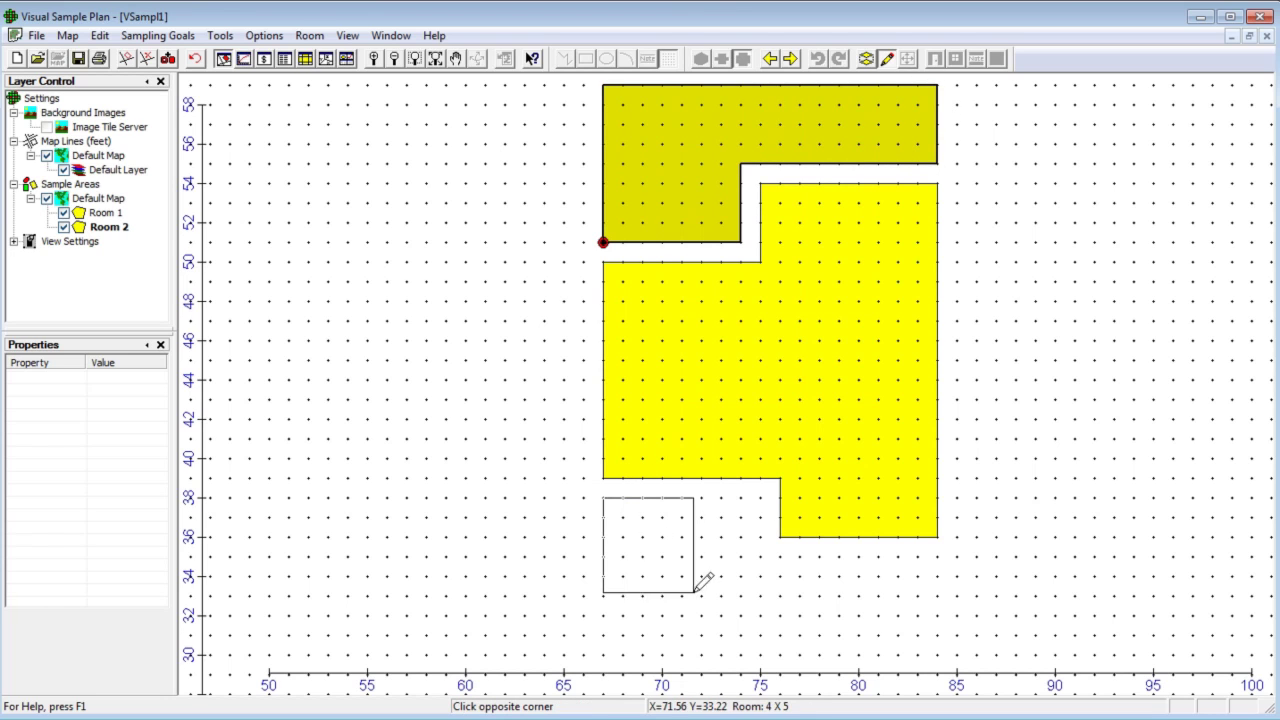
{"action": "left_click", "coordinate": [761, 655]}
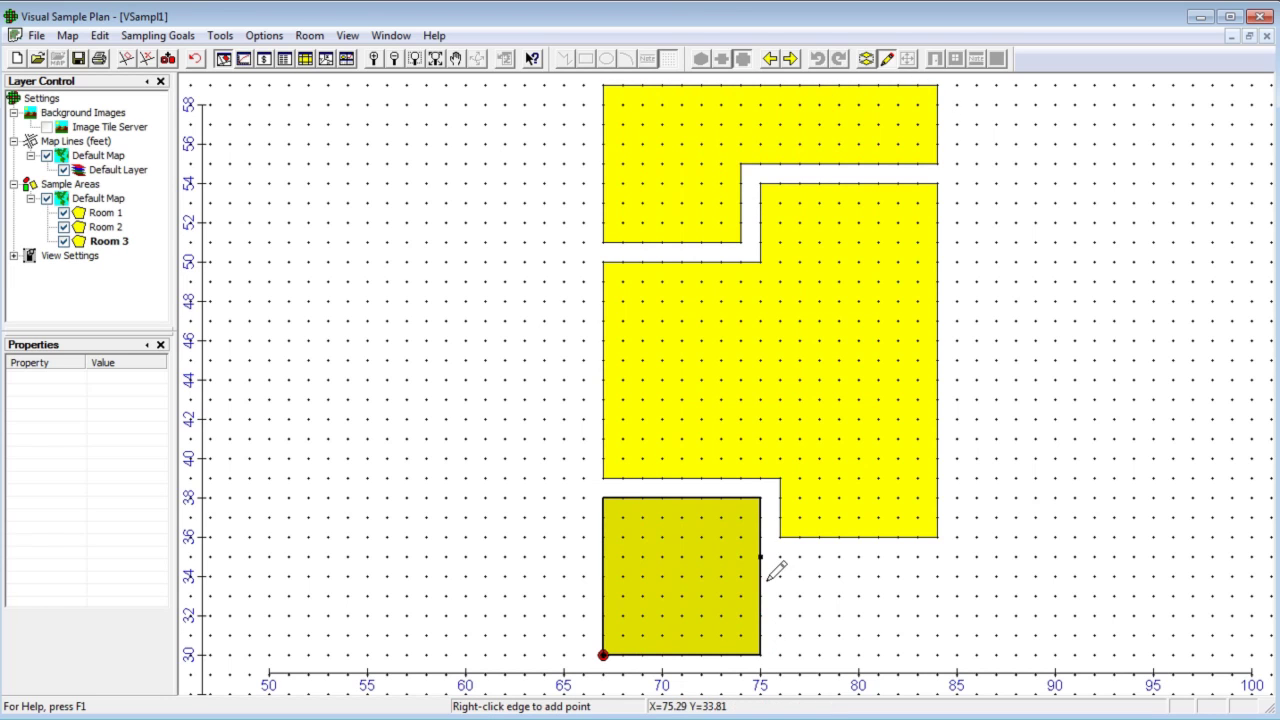
{"action": "left_click_drag", "start_coordinate": [763, 582], "coordinate": [946, 570]}
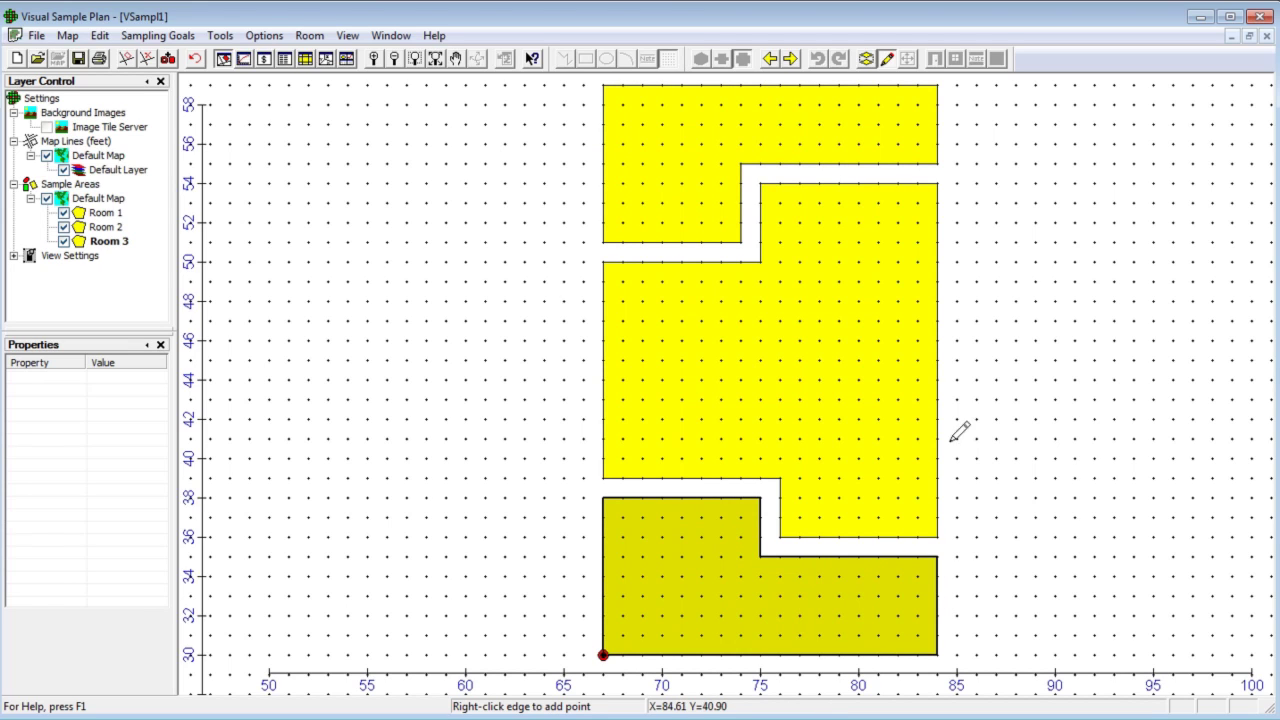
Step: Stop drawing and cycle through the rooms, ending on Room 2's properties (96 base area, 8-foot height)
{"action": "left_click", "coordinate": [887, 60]}
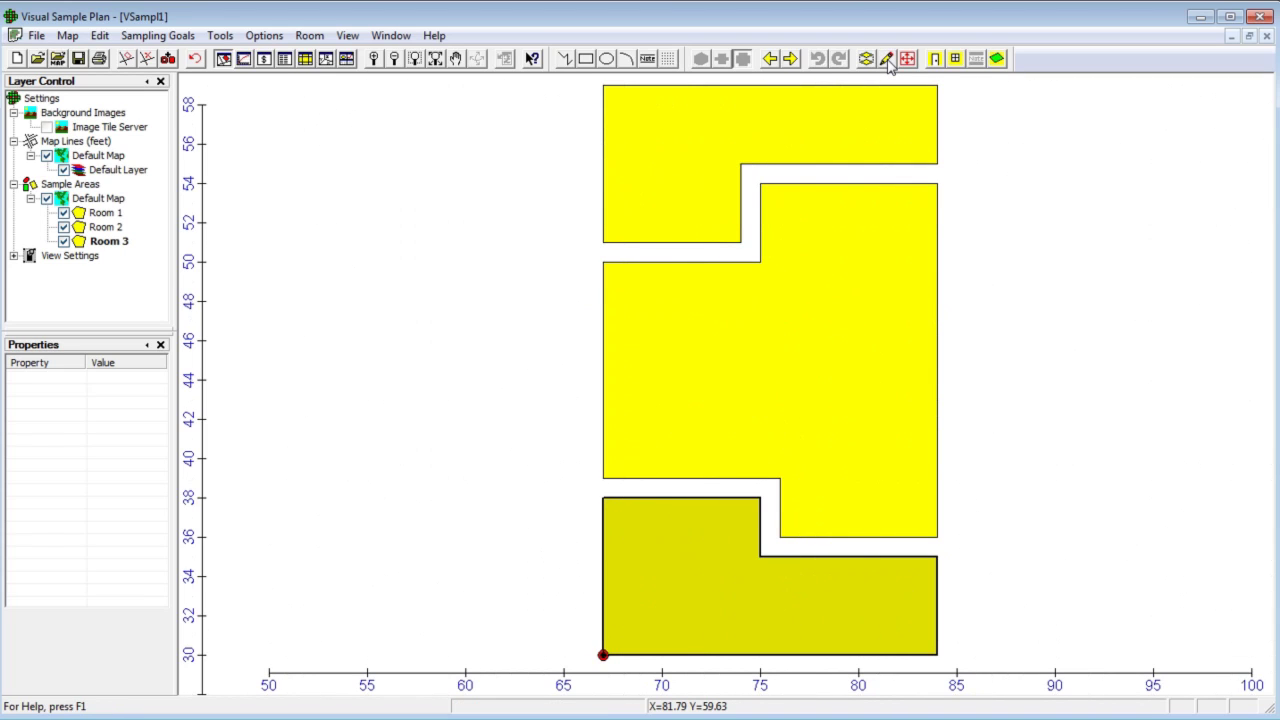
{"action": "left_click", "coordinate": [108, 228]}
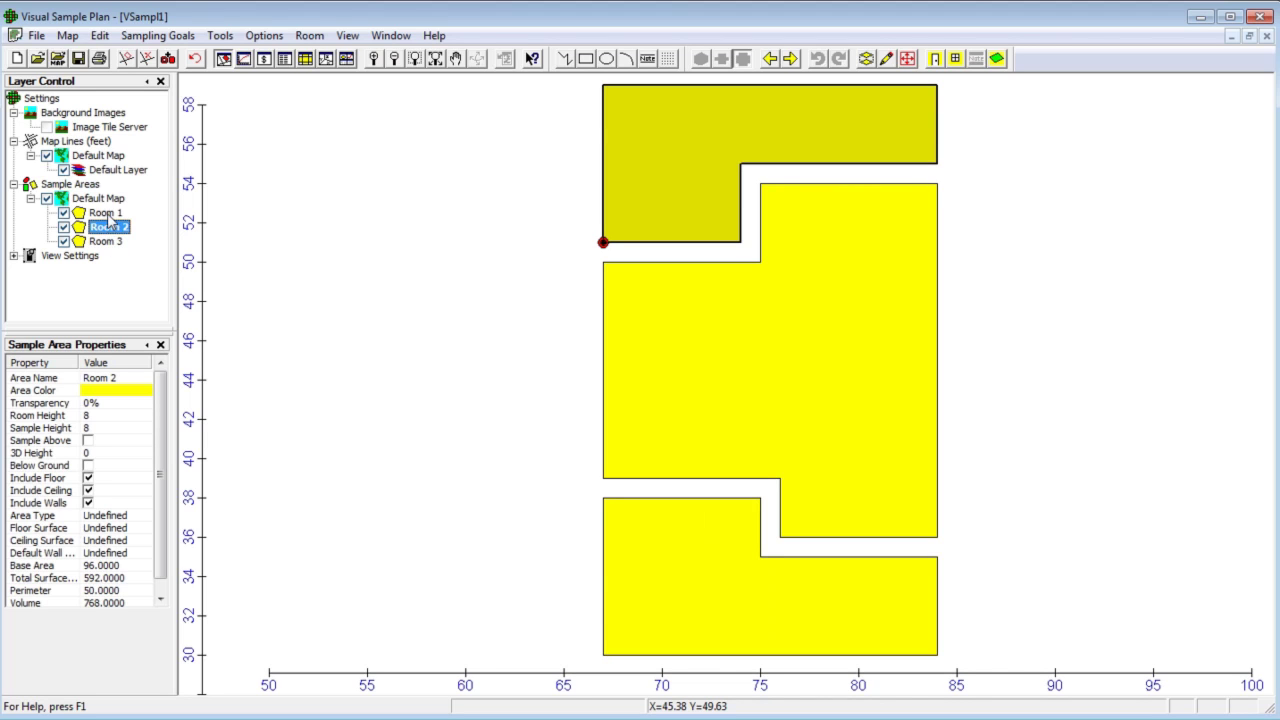
{"action": "left_click", "coordinate": [107, 215]}
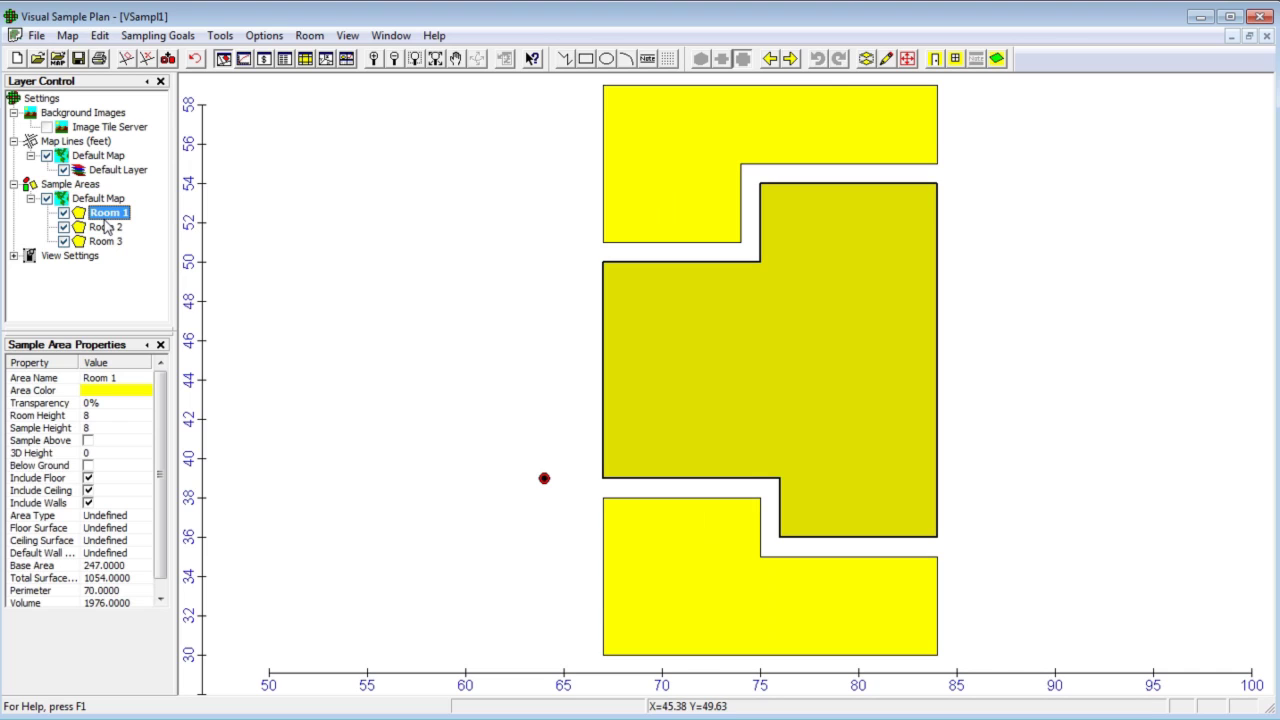
{"action": "left_click", "coordinate": [772, 60]}
{"action": "left_click", "coordinate": [789, 60]}
{"action": "left_click", "coordinate": [790, 60]}
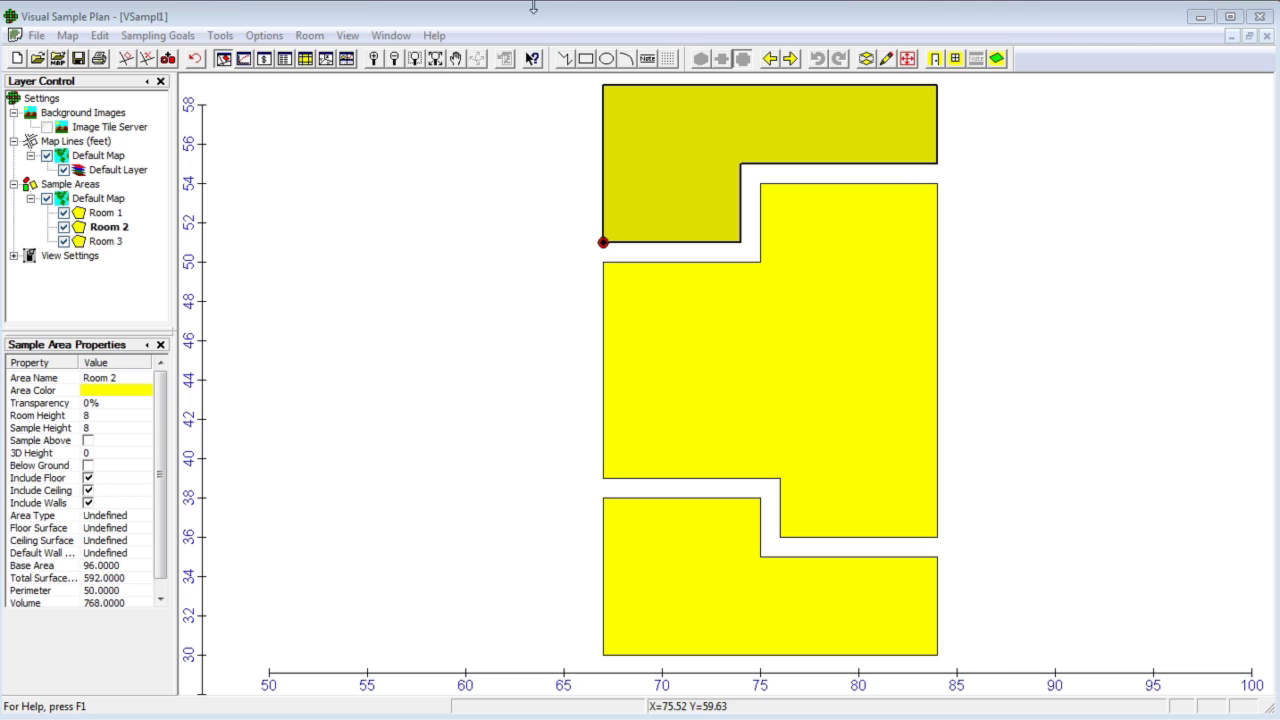
{"action": "left_click", "coordinate": [343, 37]}
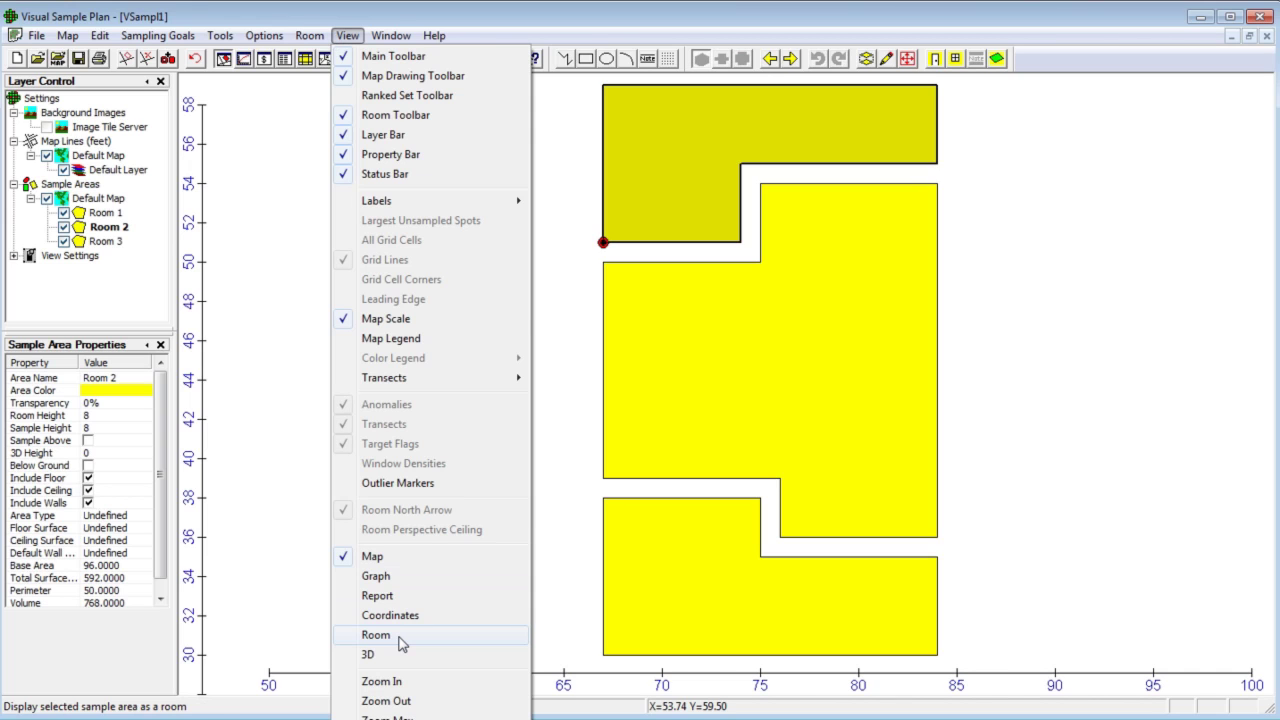
Step: Display Room 2 as a 3D room and rotate it right until north points upper left
{"action": "left_click", "coordinate": [304, 61]}
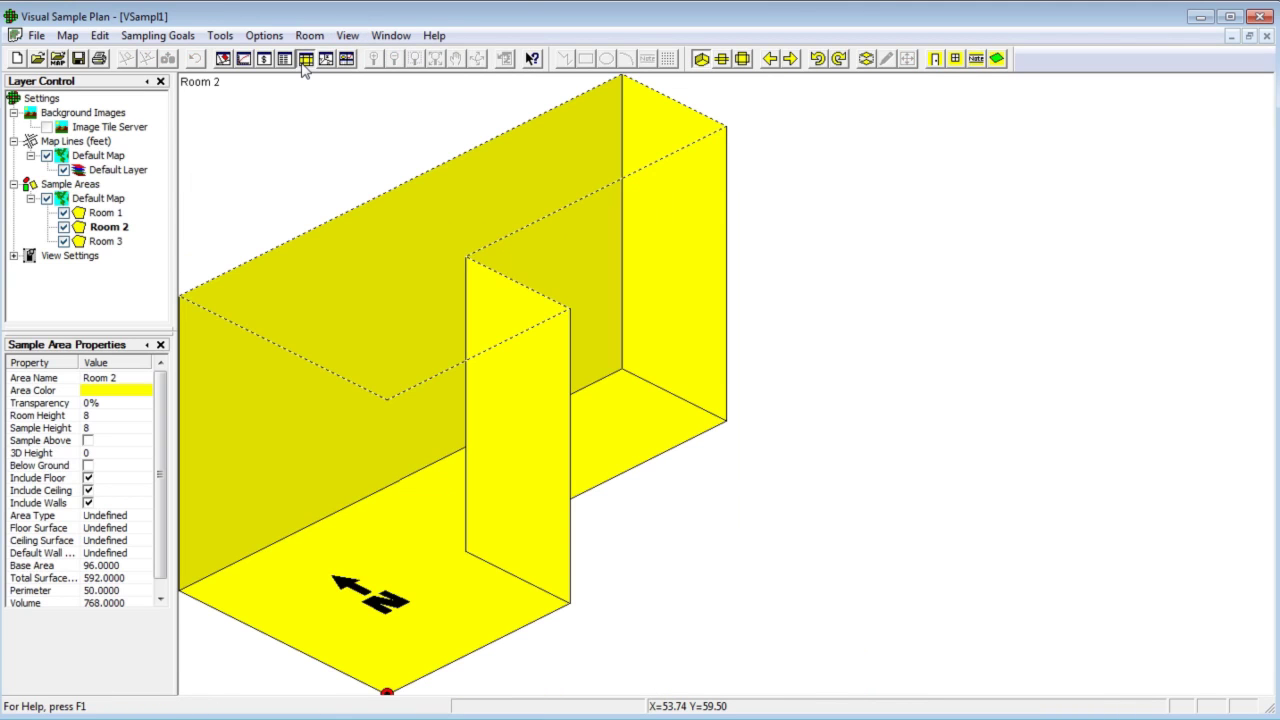
{"action": "left_click", "coordinate": [838, 60]}
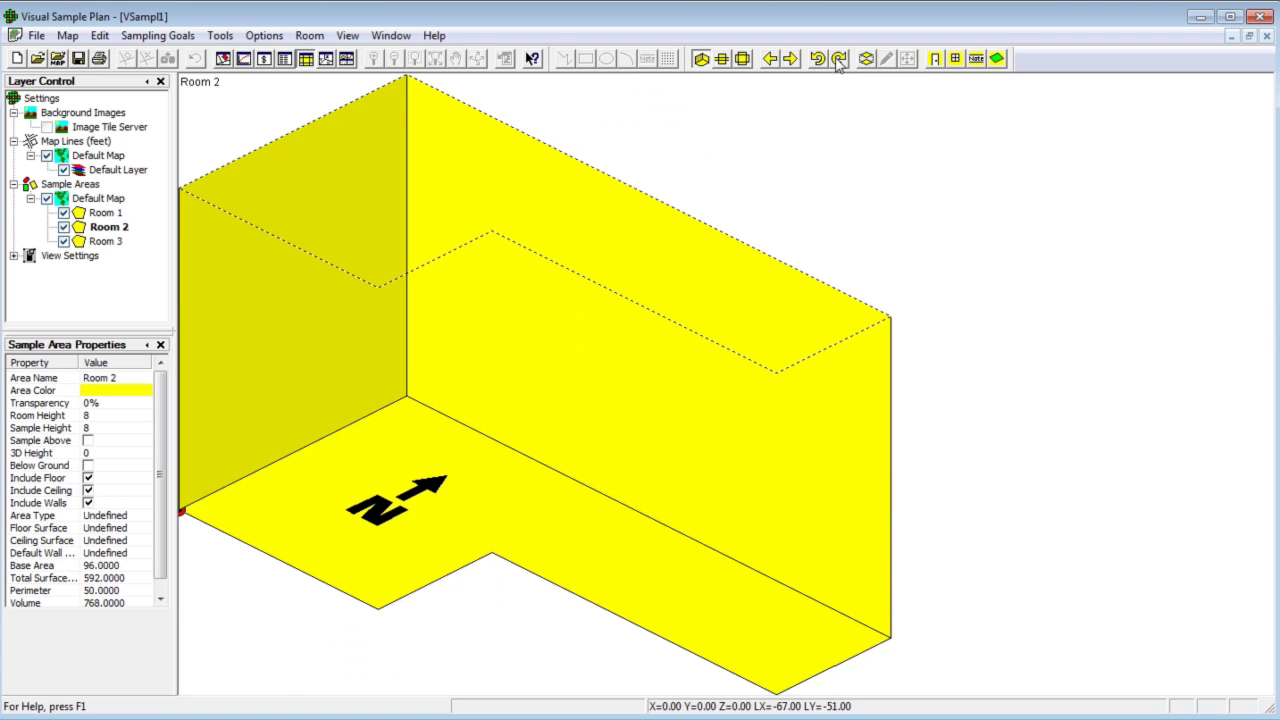
{"action": "left_click", "coordinate": [838, 60]}
{"action": "left_click", "coordinate": [838, 60]}
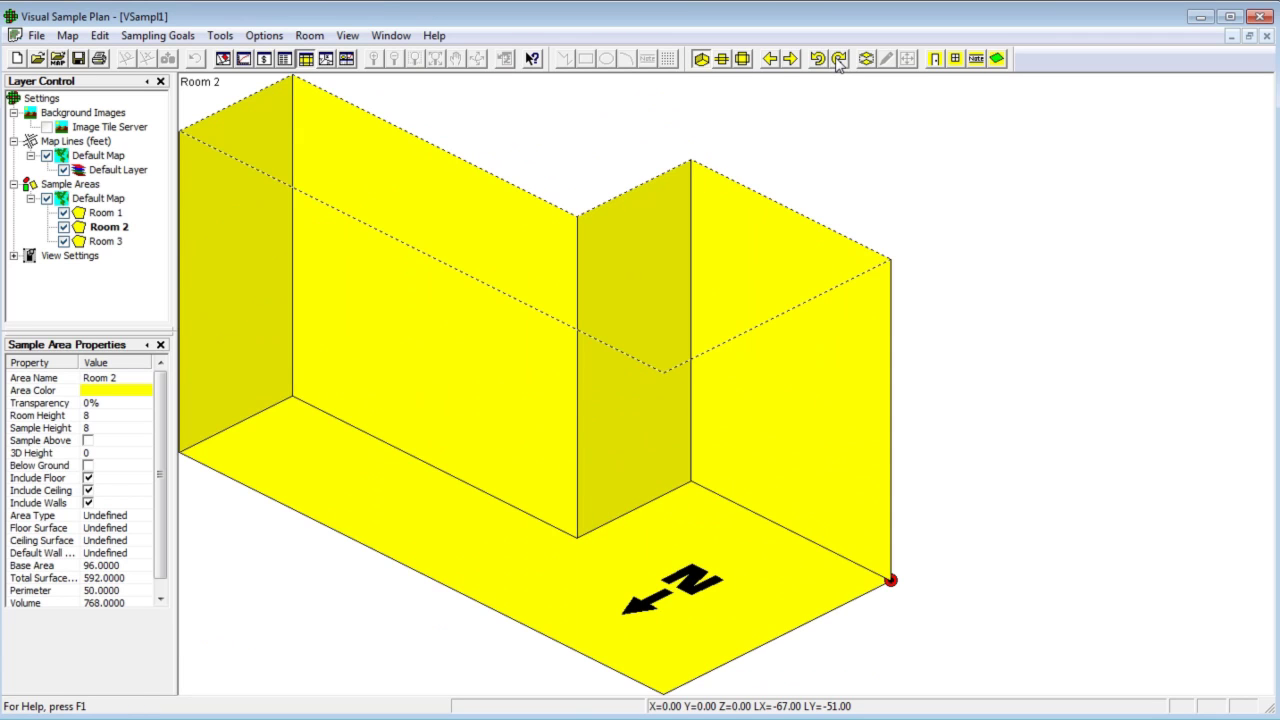
{"action": "left_click", "coordinate": [838, 60]}
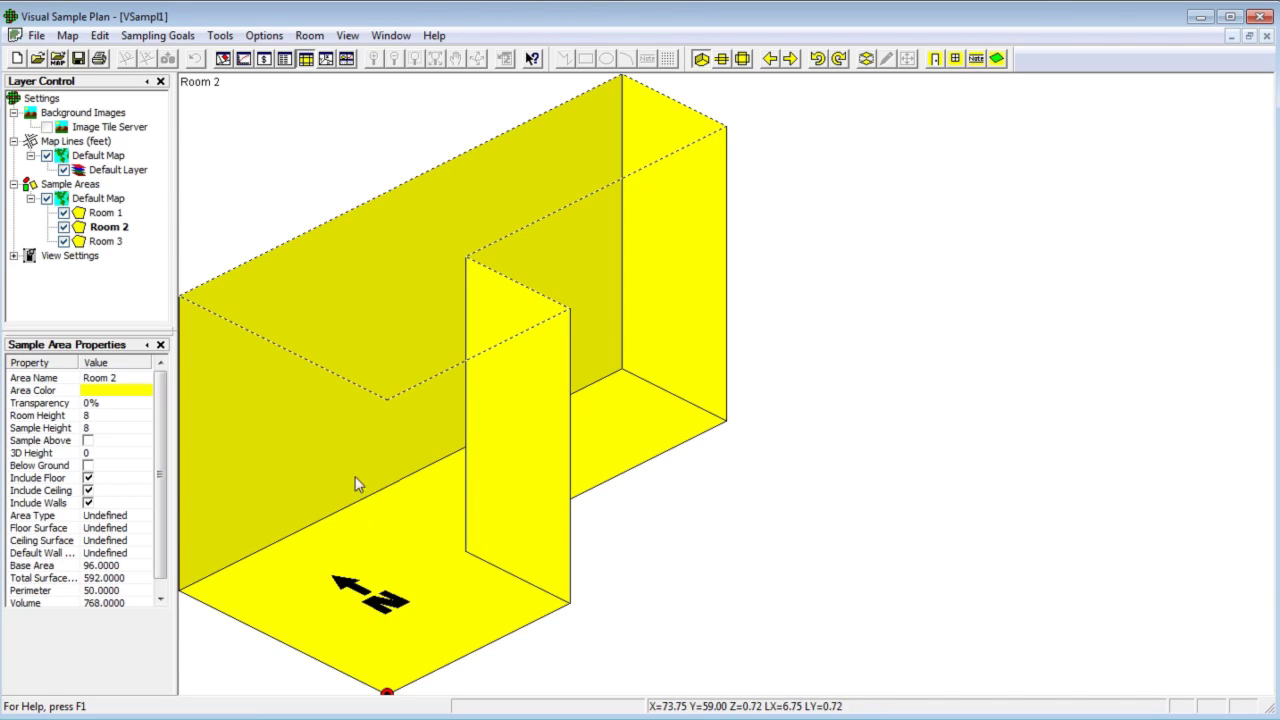
Step: Enter 10 as the North Offset in Map Settings and confirm
{"action": "left_click", "coordinate": [68, 36]}
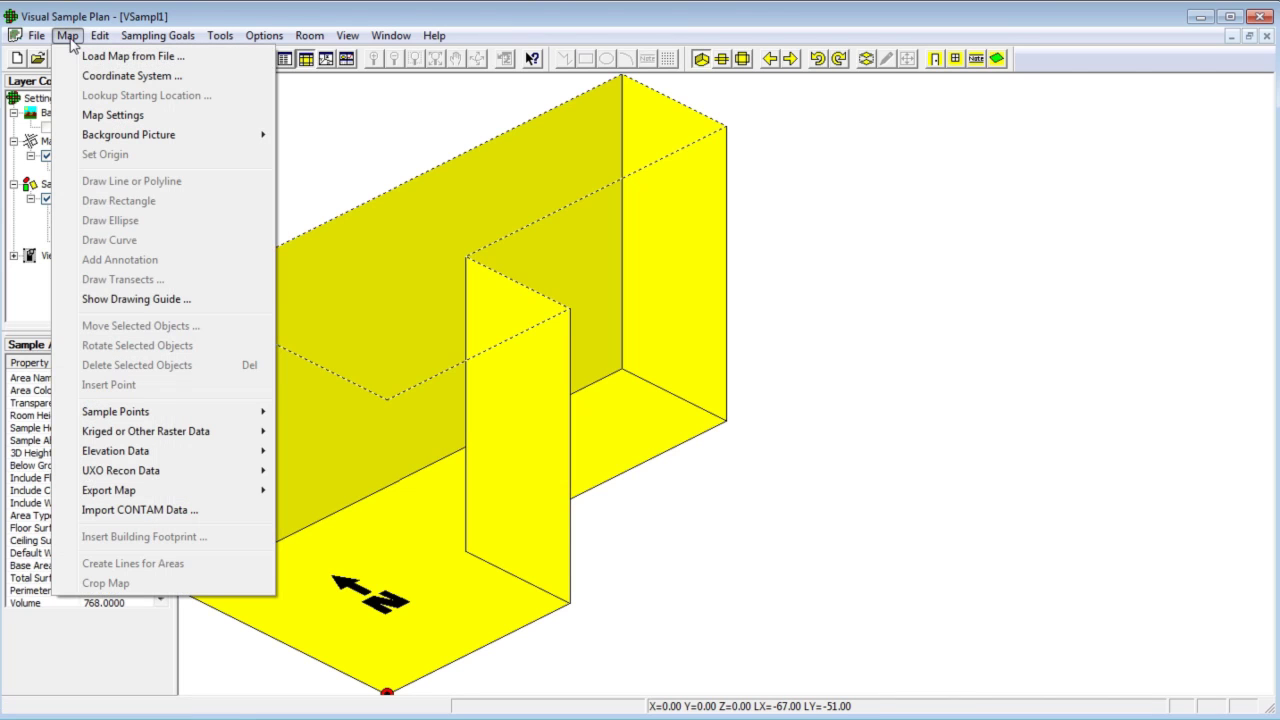
{"action": "left_click", "coordinate": [113, 115]}
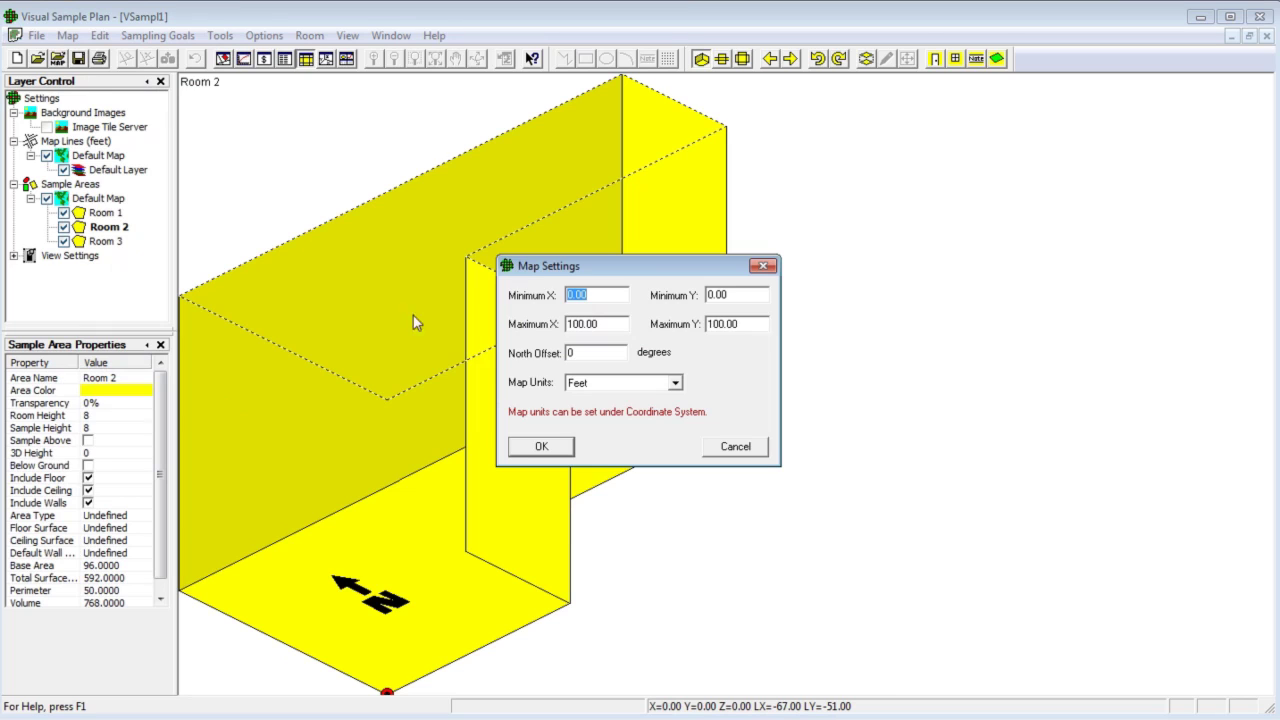
{"action": "left_click_drag", "start_coordinate": [584, 353], "coordinate": [566, 353]}
{"action": "type", "text": "10"}
{"action": "left_click", "coordinate": [561, 448]}
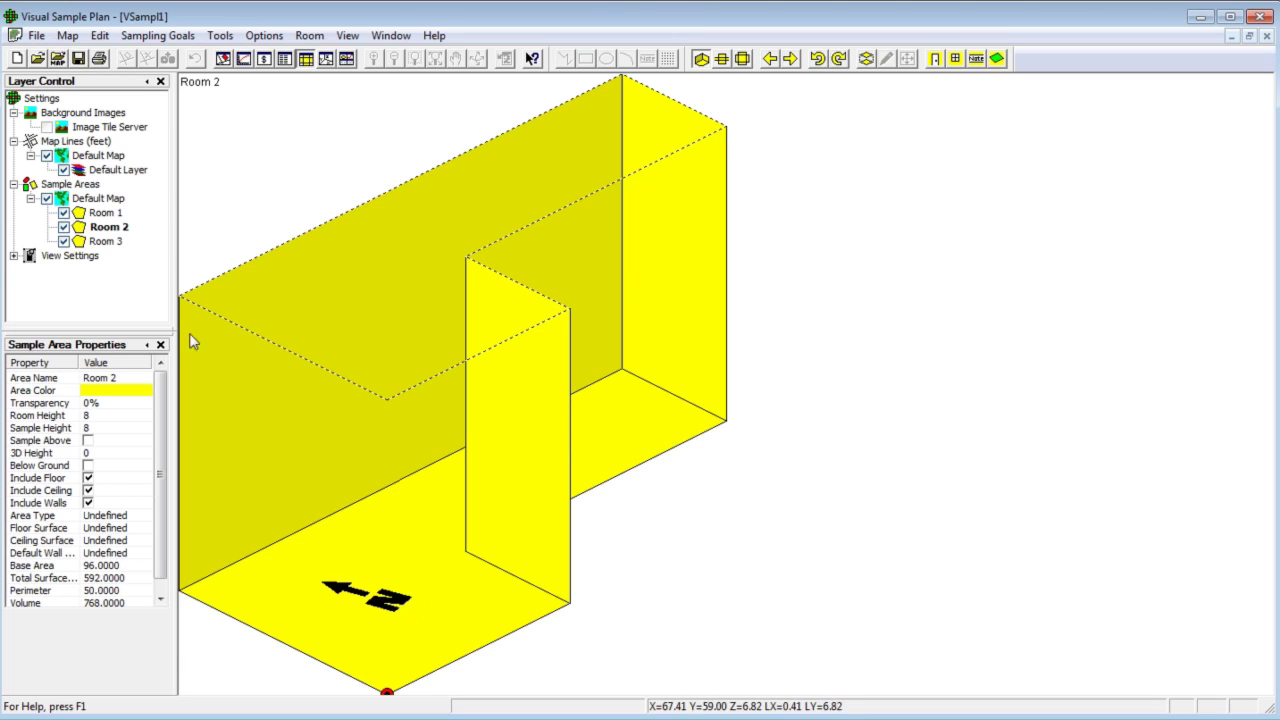
Step: Turn on Room Perspective Ceiling in View Settings, then show Room 2 as a wall strip
{"action": "left_click", "coordinate": [13, 255]}
{"action": "scroll", "coordinate": [110, 270], "scroll_direction": "down", "scroll_amount": 4}
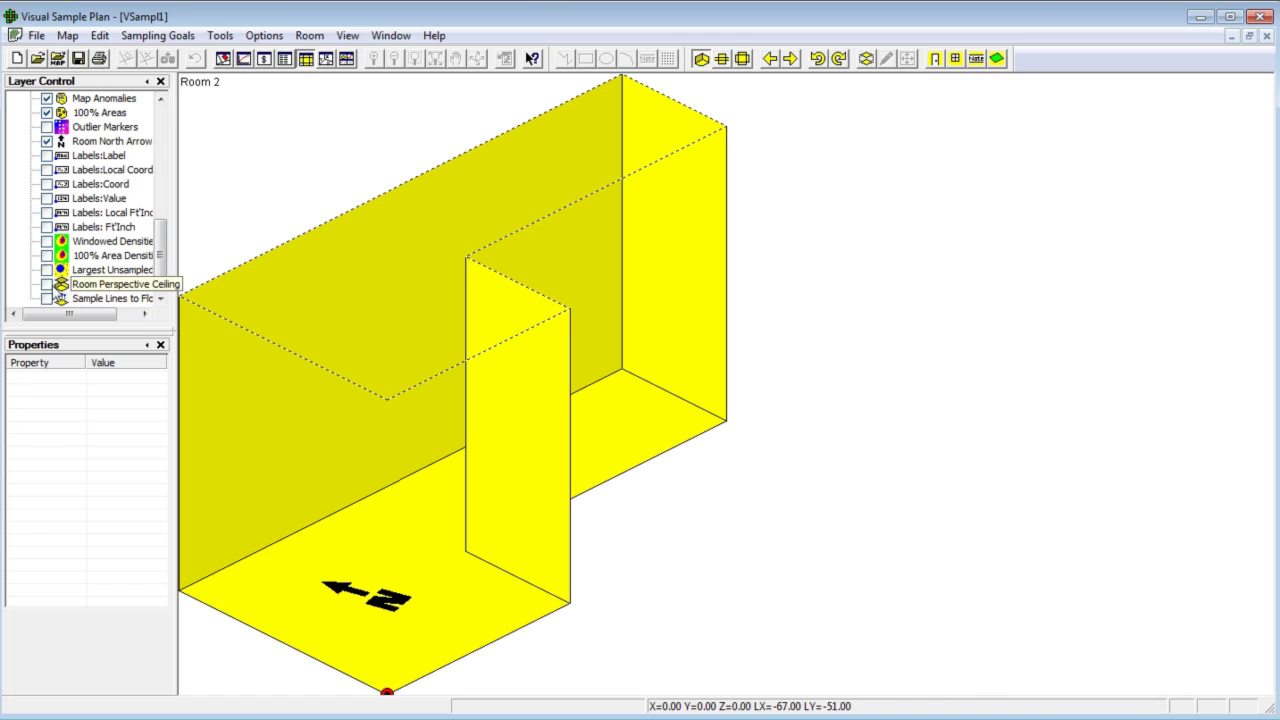
{"action": "left_click", "coordinate": [47, 285]}
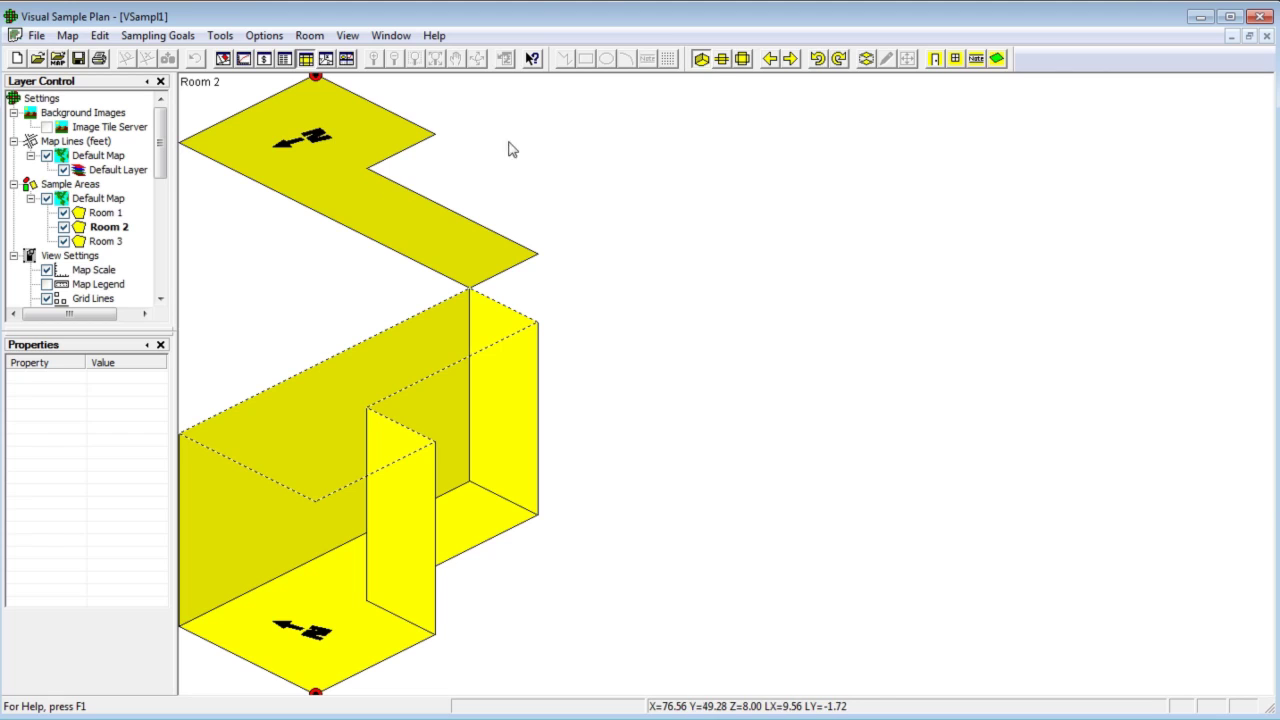
{"action": "left_click", "coordinate": [722, 59]}
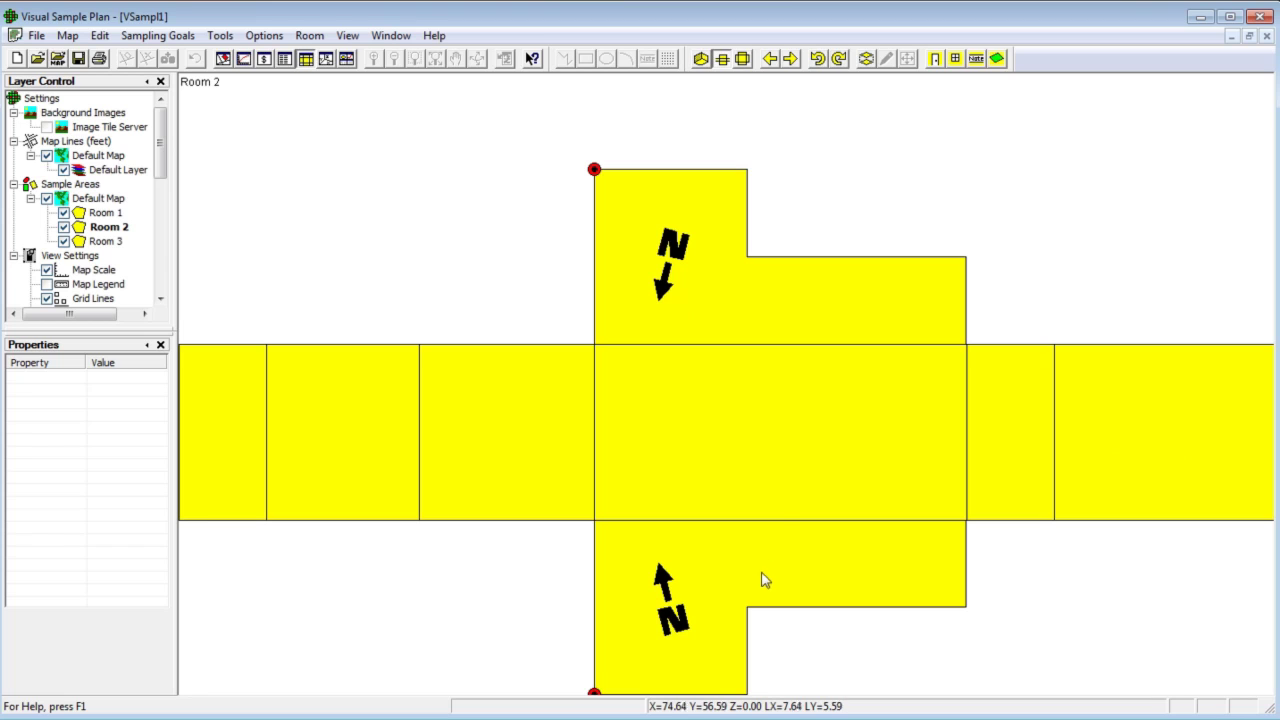
Step: Splay Room 2 flat, drag its walls off the floor, and re-attach the top wall
{"action": "left_click", "coordinate": [742, 59]}
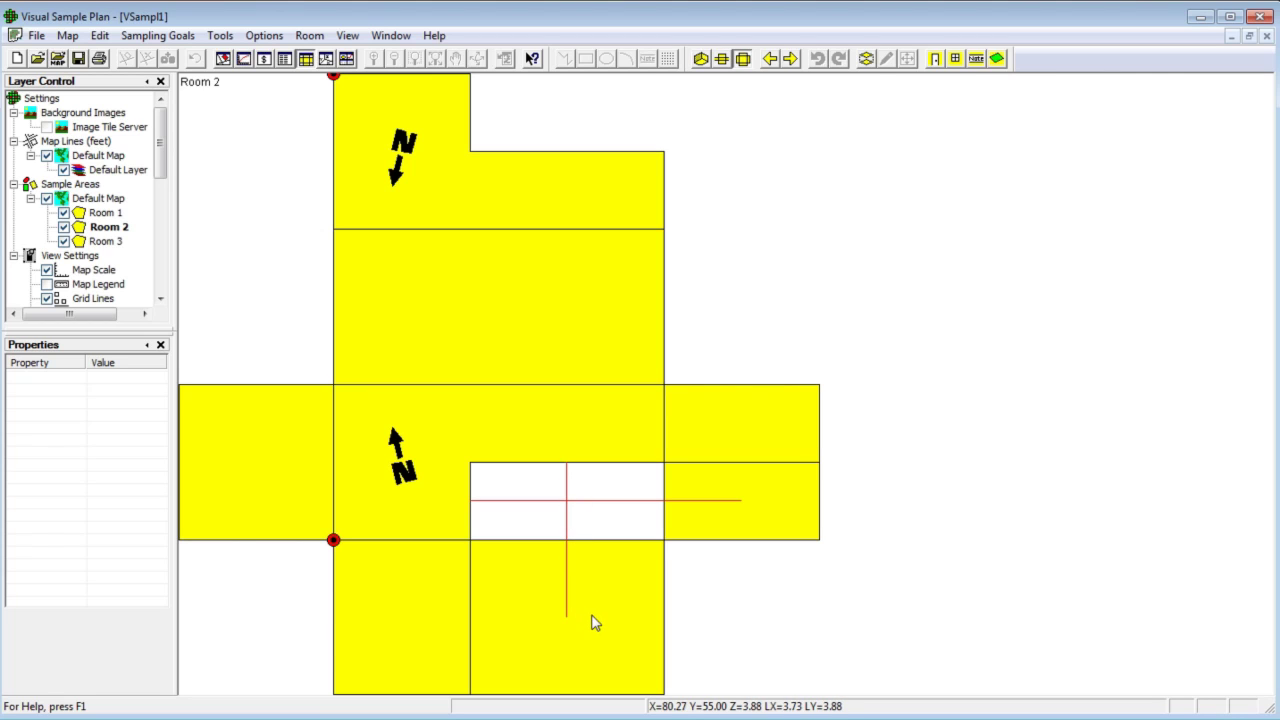
{"action": "left_click_drag", "start_coordinate": [592, 623], "coordinate": [922, 515]}
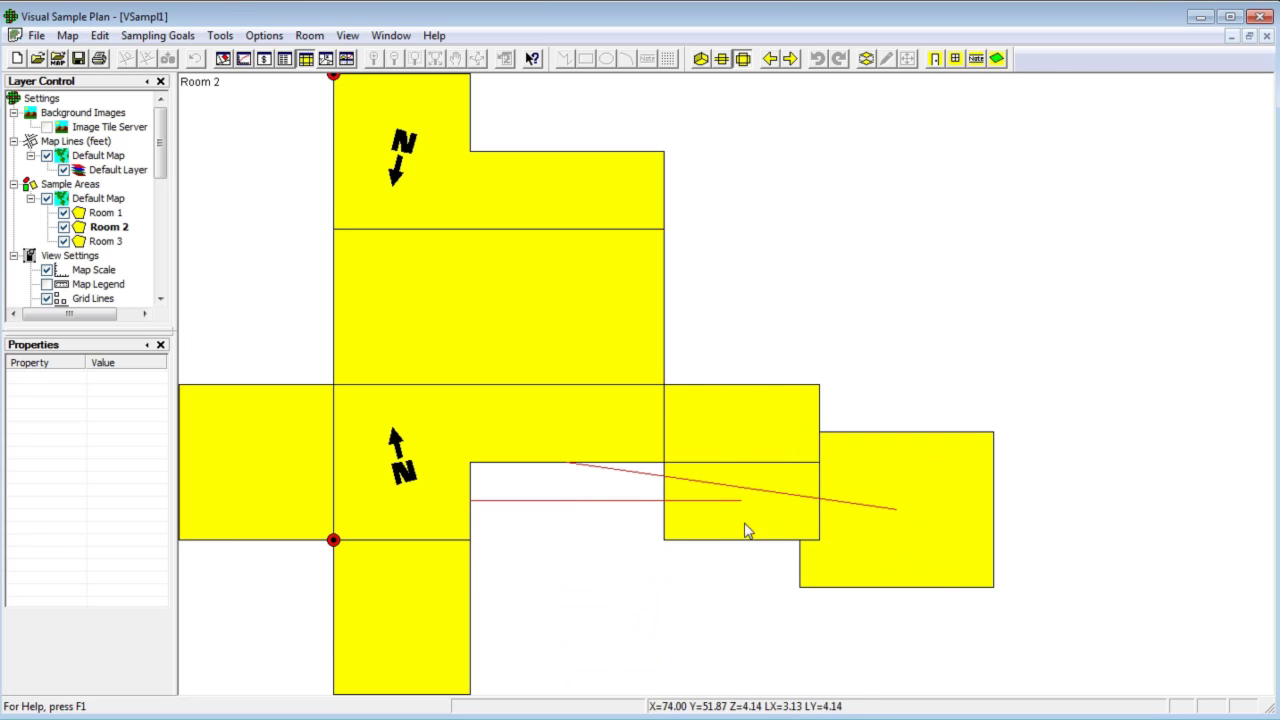
{"action": "left_click_drag", "start_coordinate": [632, 638], "coordinate": [630, 642]}
{"action": "left_click_drag", "start_coordinate": [704, 418], "coordinate": [779, 362]}
{"action": "left_click_drag", "start_coordinate": [590, 344], "coordinate": [564, 296]}
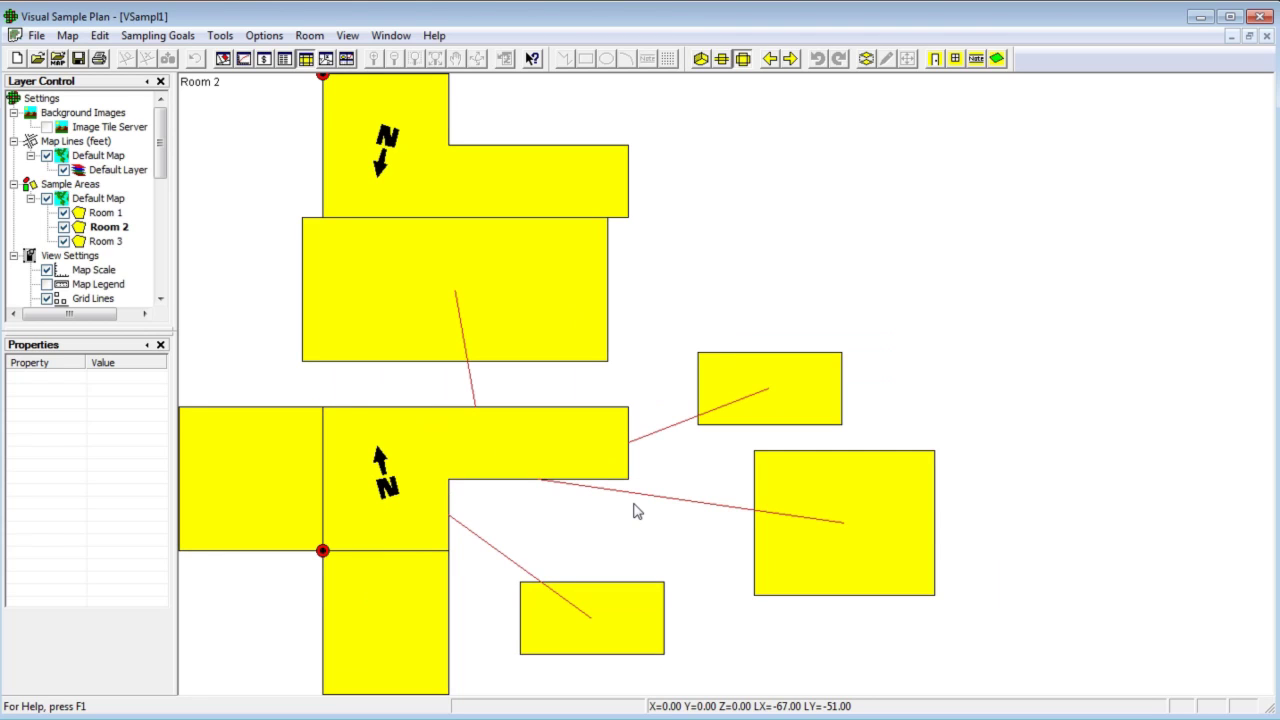
{"action": "right_click", "coordinate": [513, 319]}
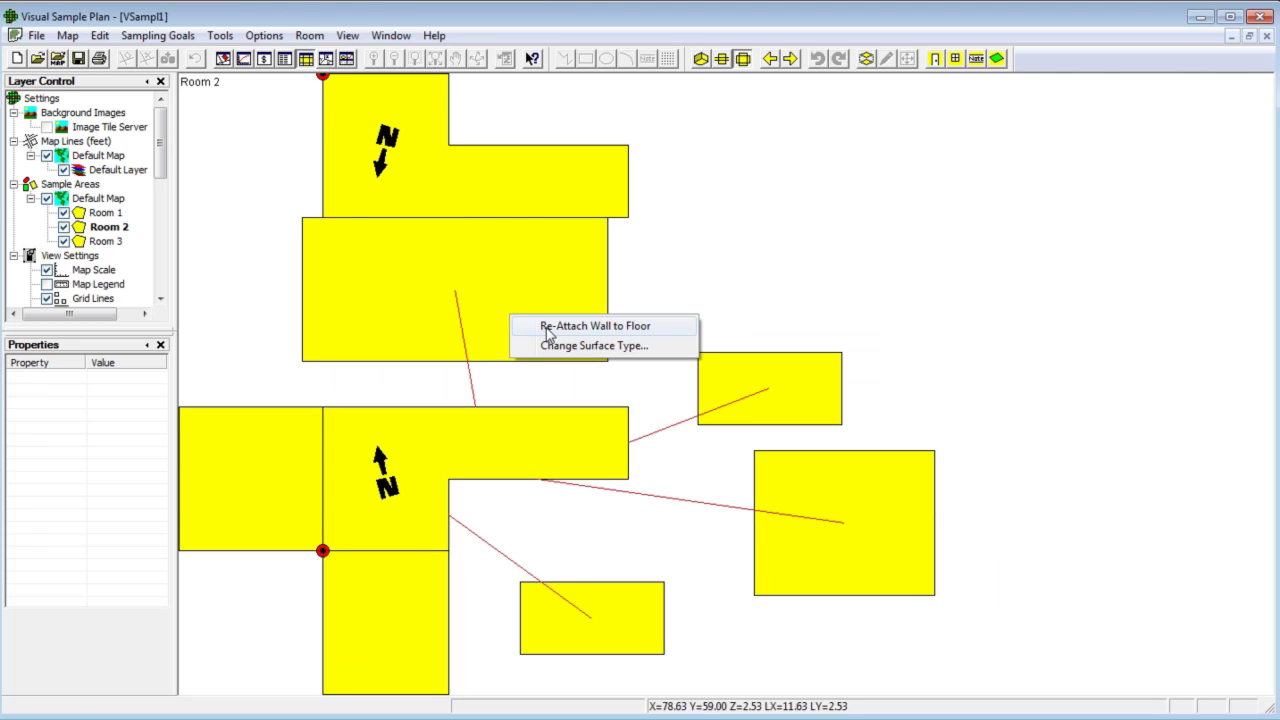
{"action": "left_click", "coordinate": [548, 330]}
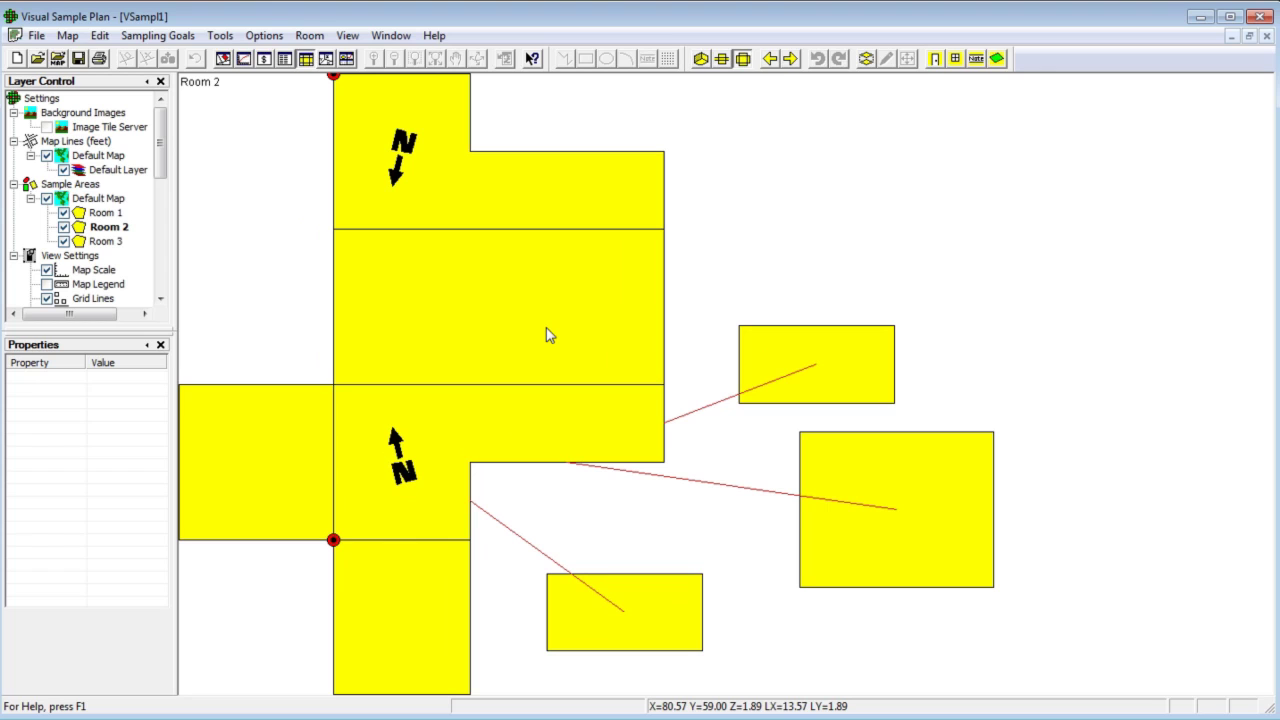
Step: Switch Room 2 back to the 3D perspective view with the ceiling floating above
{"action": "left_click", "coordinate": [701, 58]}
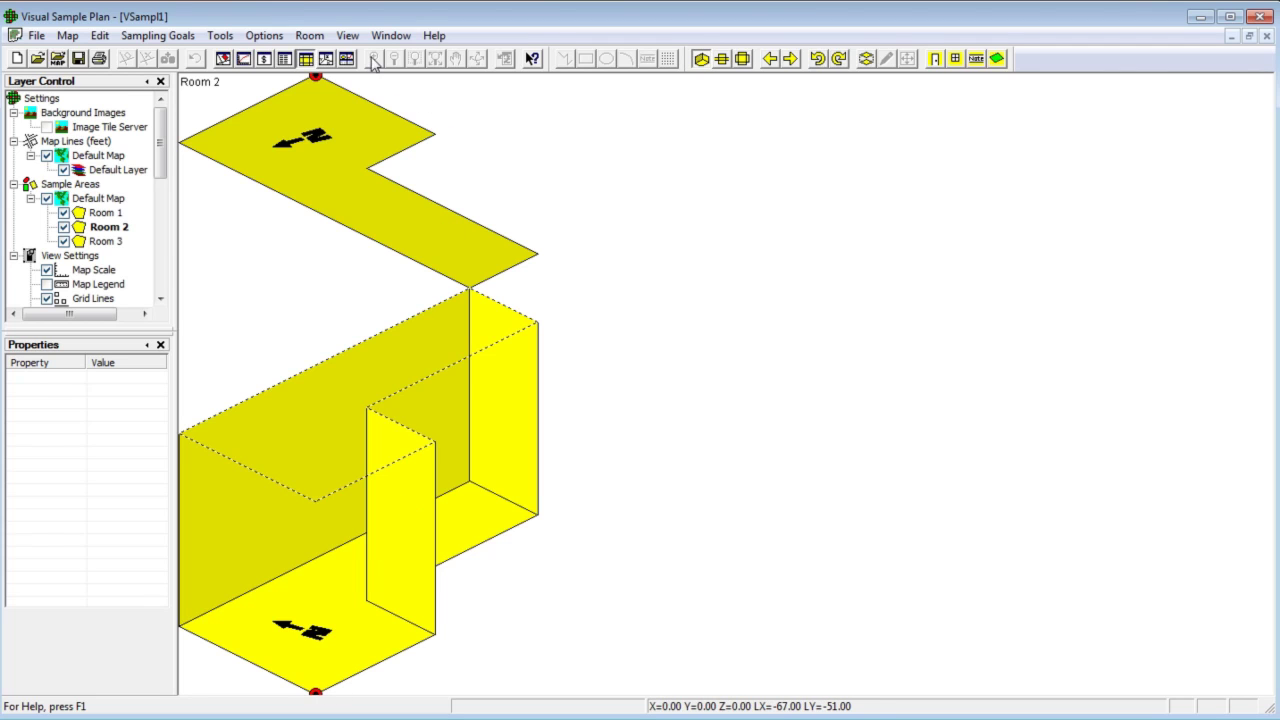
Step: Set Room 2's origin to a floor point right of the north arrow (about x 71.28, y 52.37)
{"action": "left_click", "coordinate": [311, 37]}
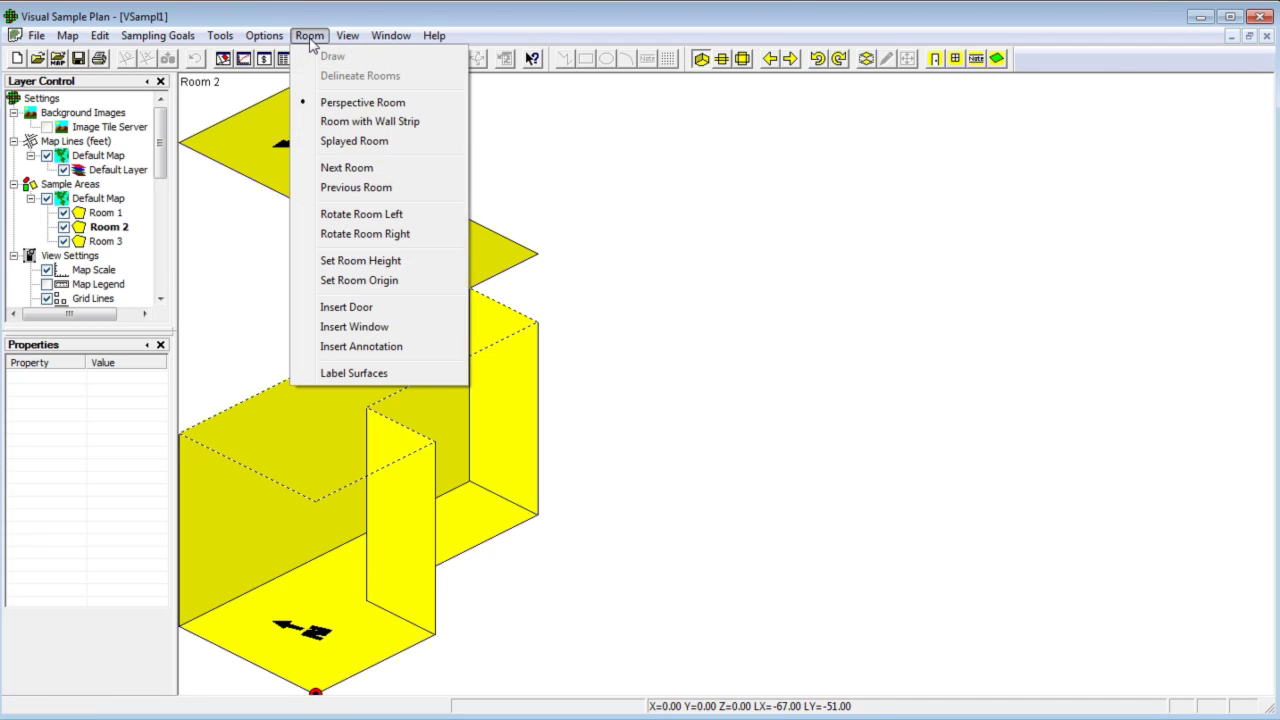
{"action": "left_click", "coordinate": [400, 281]}
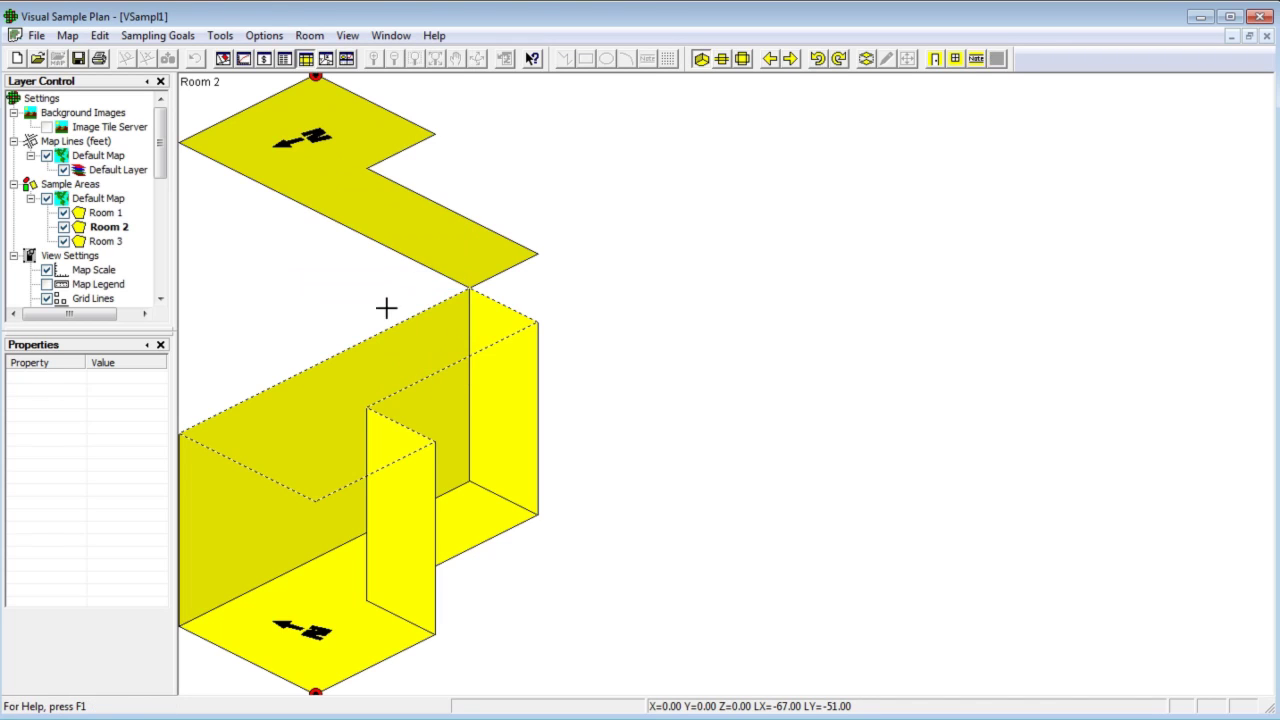
{"action": "left_click", "coordinate": [366, 647]}
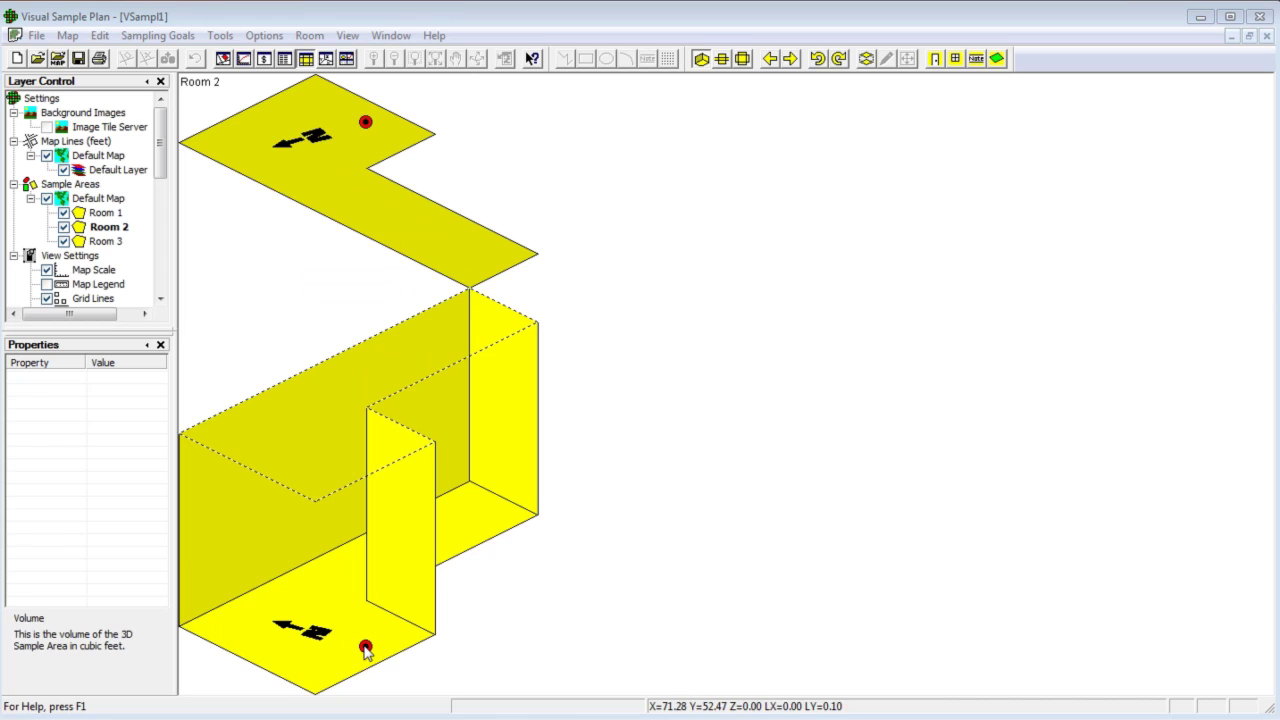
Step: Give Room 2 a sample height of 6 with Sample Above checked, then start a new project
{"action": "left_click", "coordinate": [120, 229]}
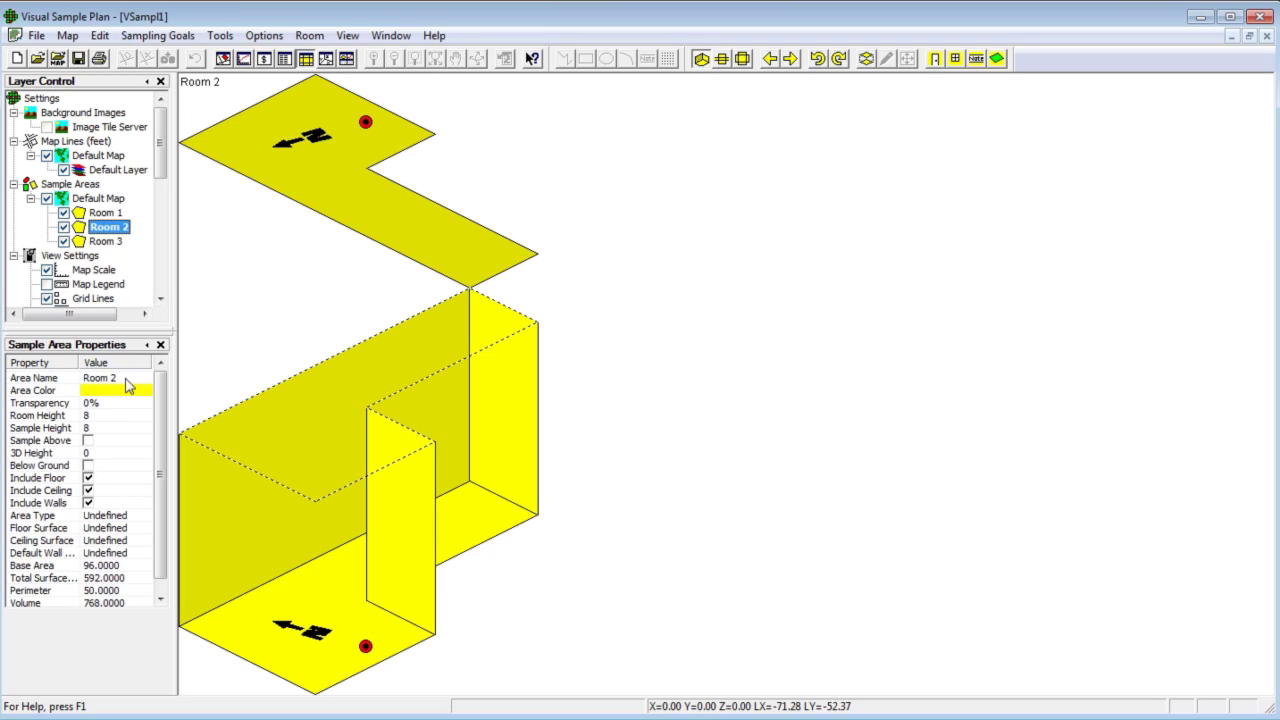
{"action": "left_click", "coordinate": [128, 414]}
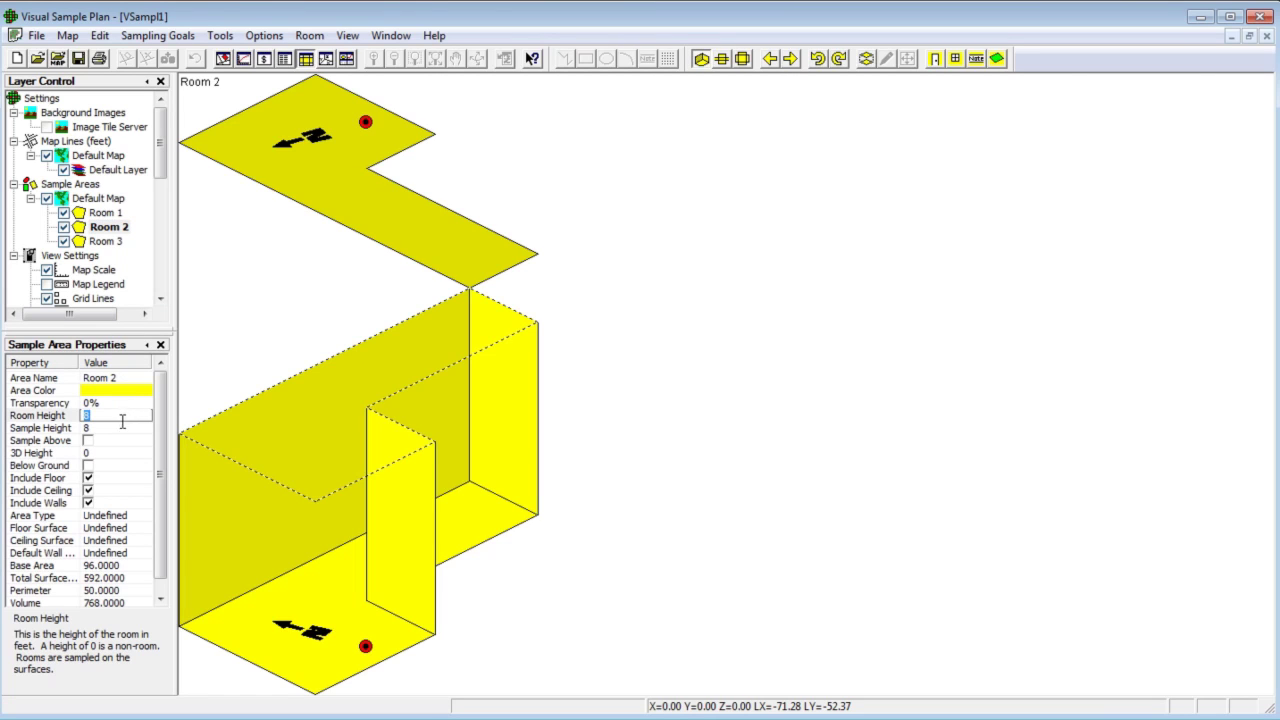
{"action": "left_click", "coordinate": [121, 428]}
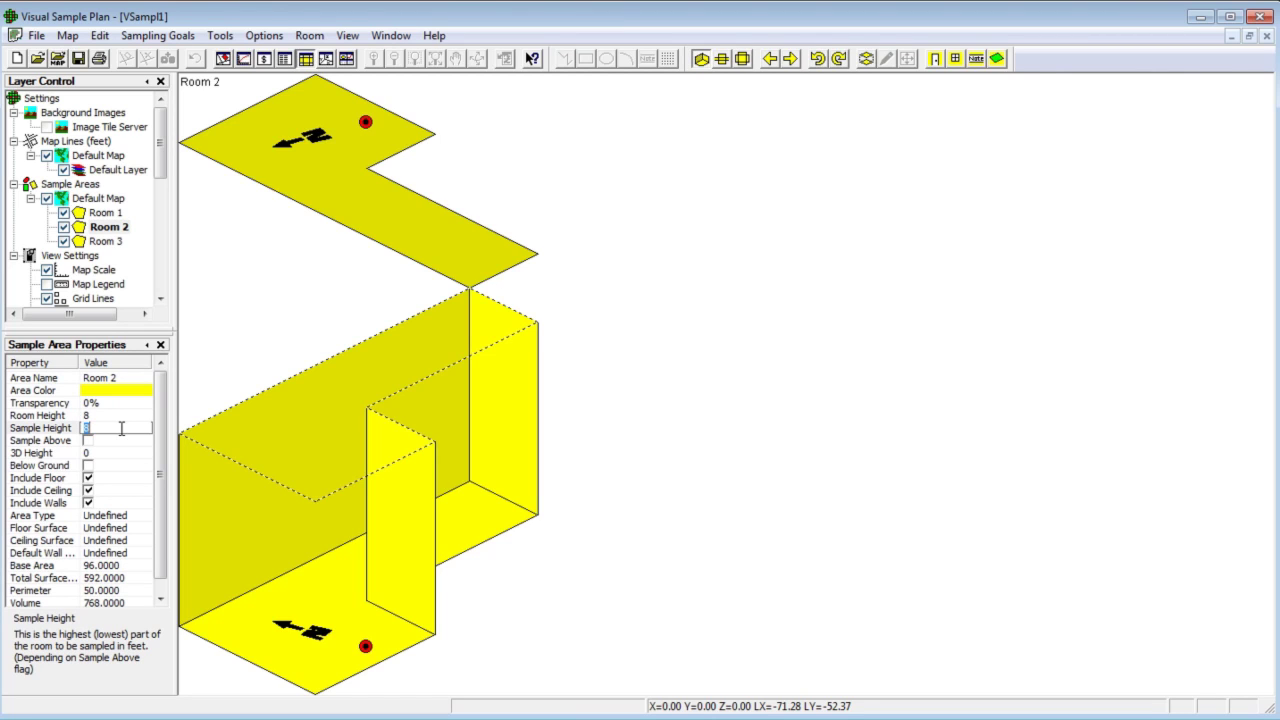
{"action": "type", "text": "6"}
{"action": "left_click", "coordinate": [121, 437]}
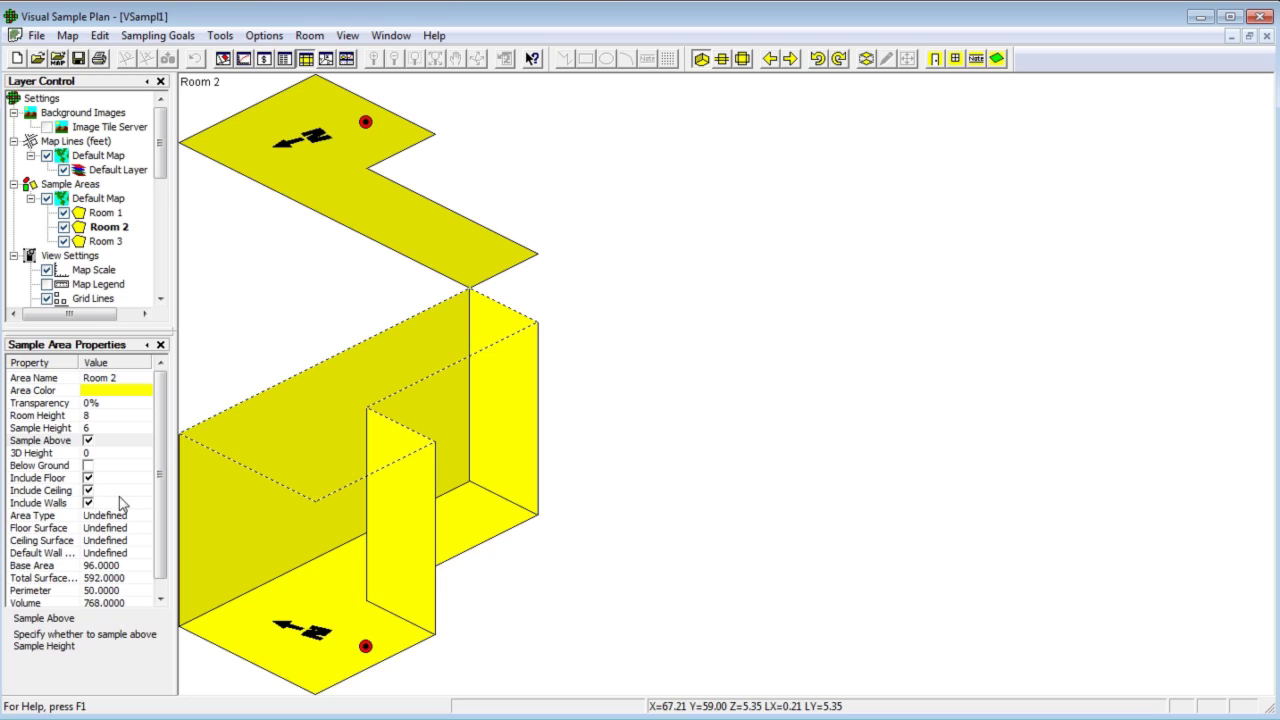
{"action": "left_click", "coordinate": [17, 58]}
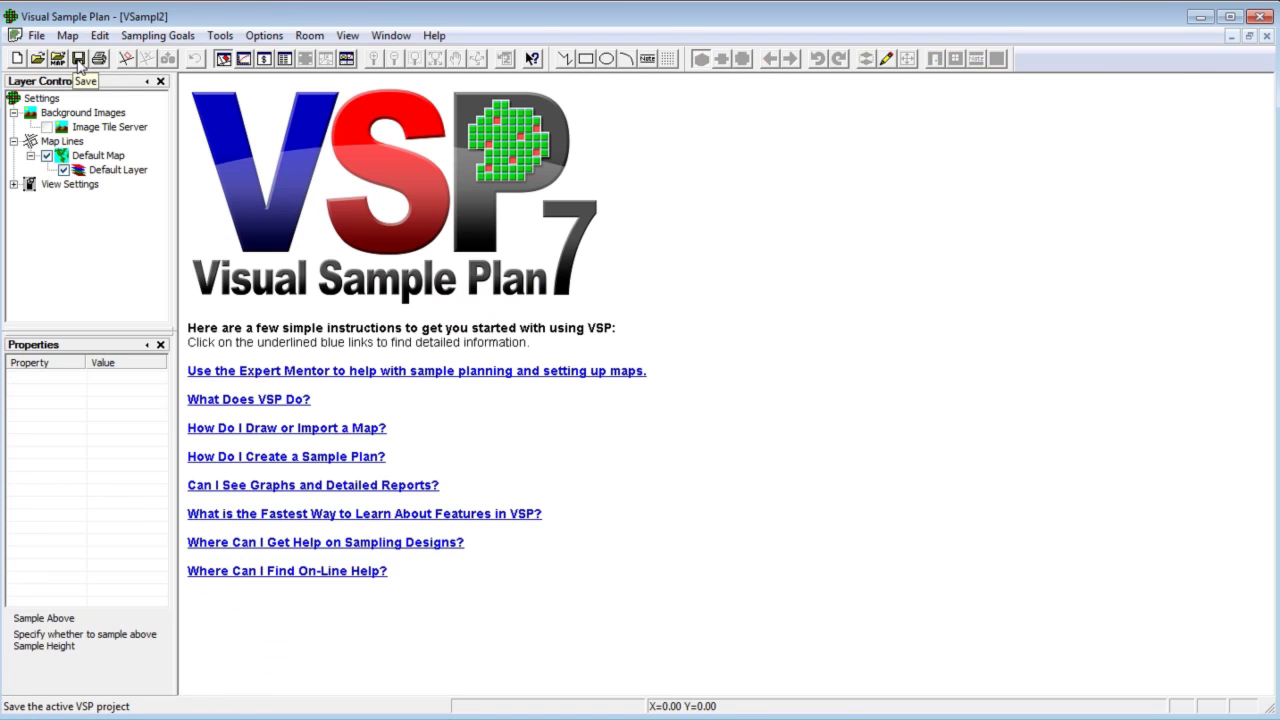
Step: Load Floorplan2.dxf's MAP layer using a Local/Undefined coordinate system in inches
{"action": "left_click", "coordinate": [58, 58]}
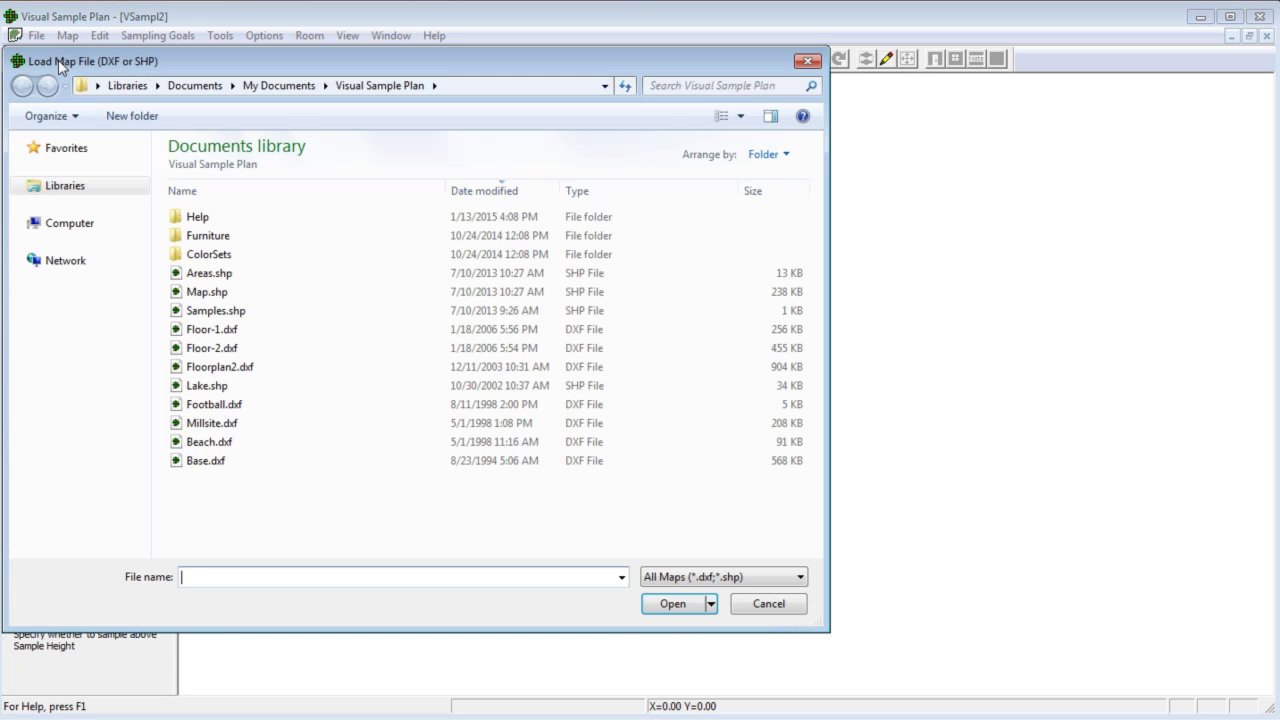
{"action": "left_click", "coordinate": [252, 368]}
{"action": "left_click", "coordinate": [672, 605]}
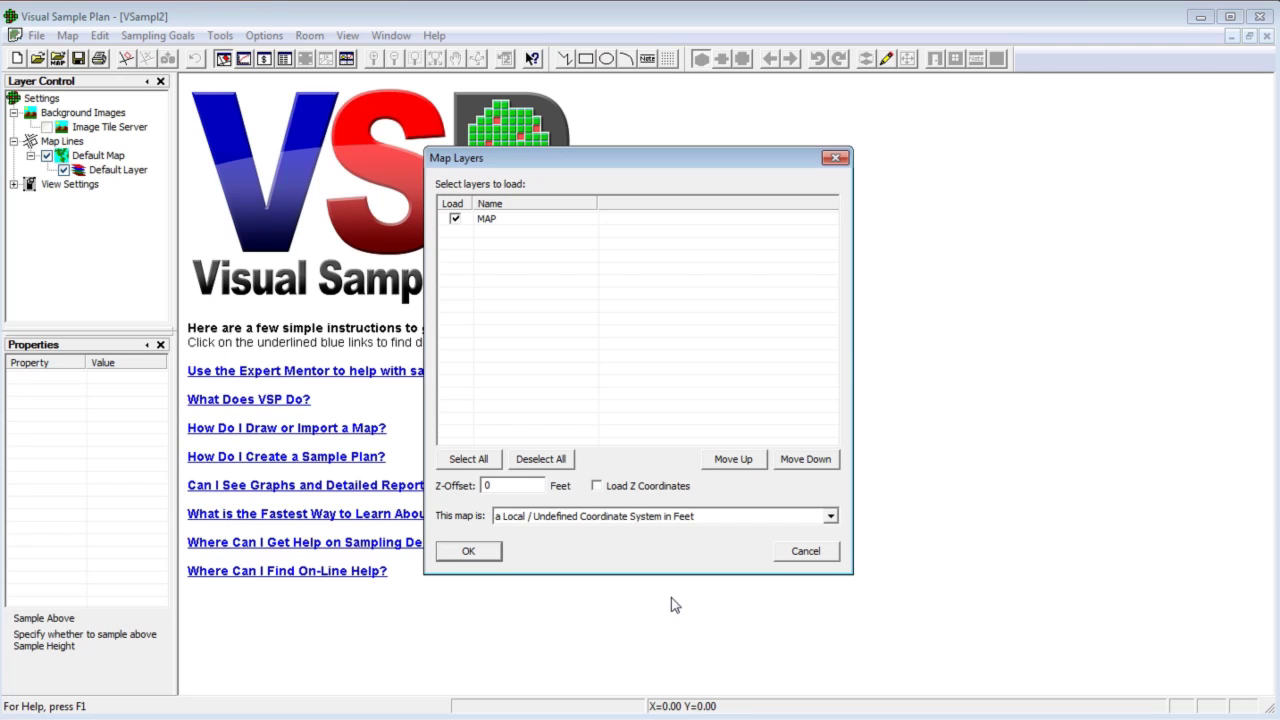
{"action": "left_click", "coordinate": [676, 518]}
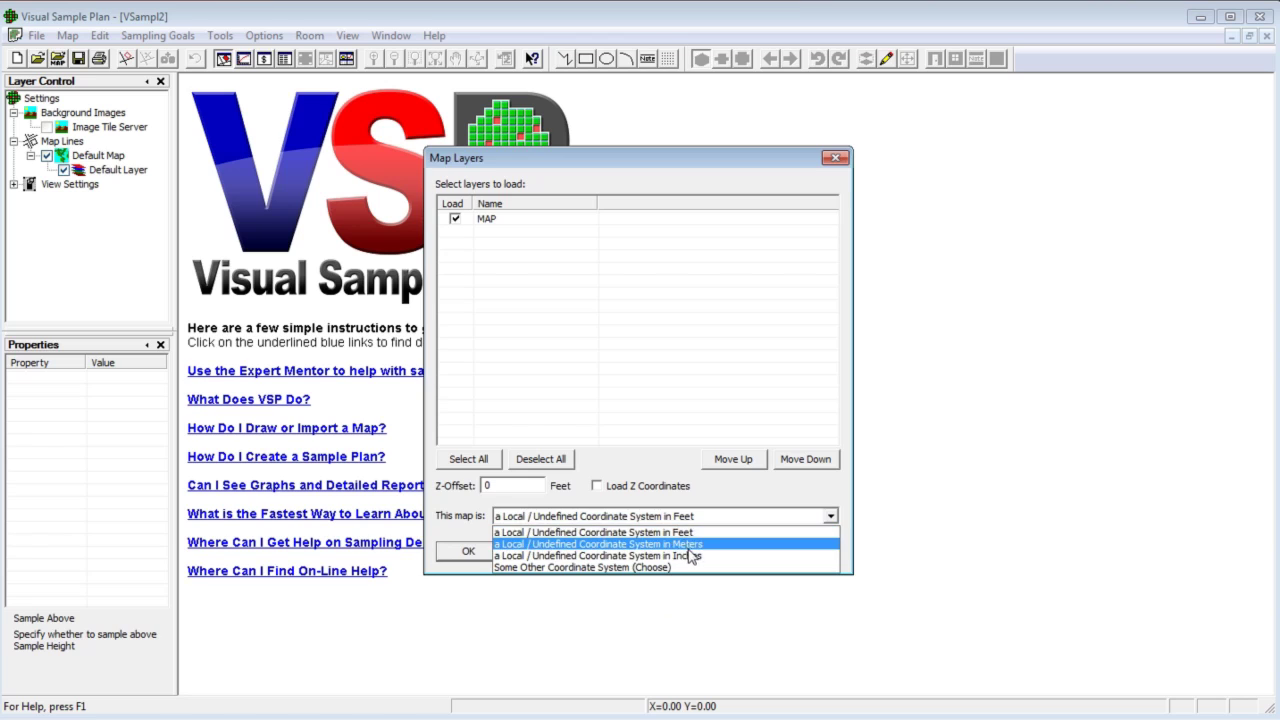
{"action": "left_click", "coordinate": [690, 556]}
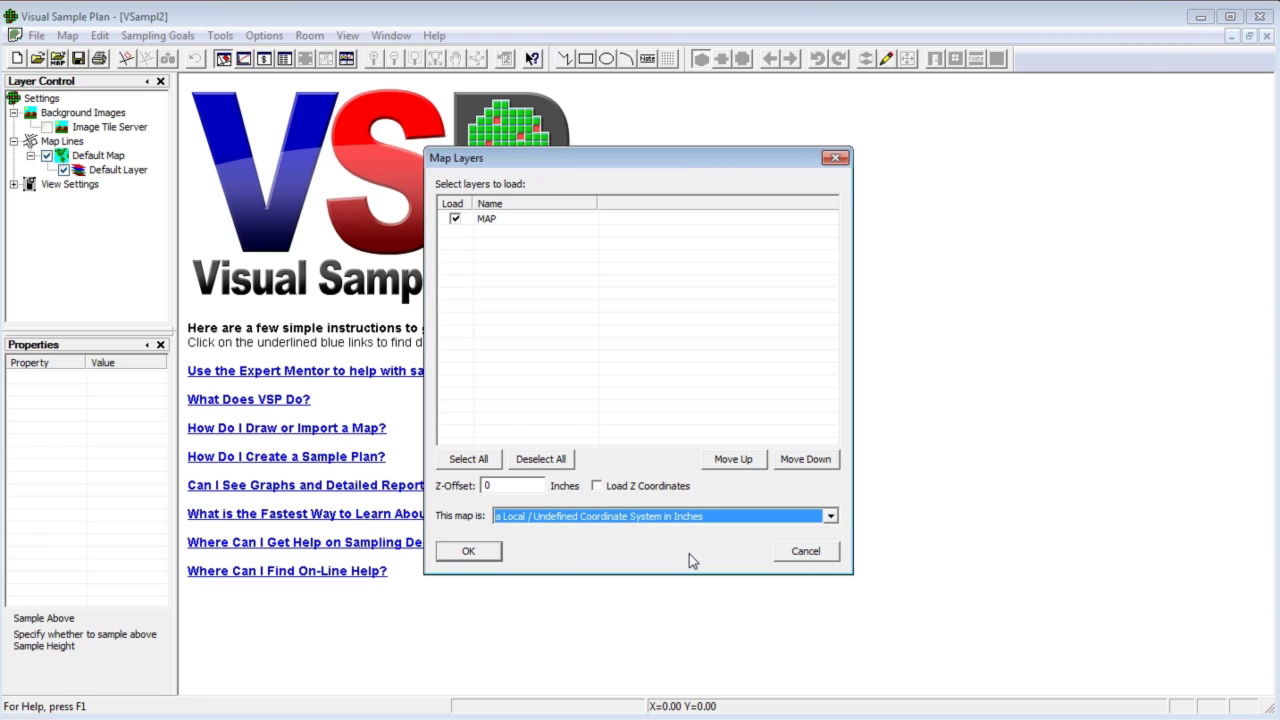
{"action": "left_click", "coordinate": [468, 551]}
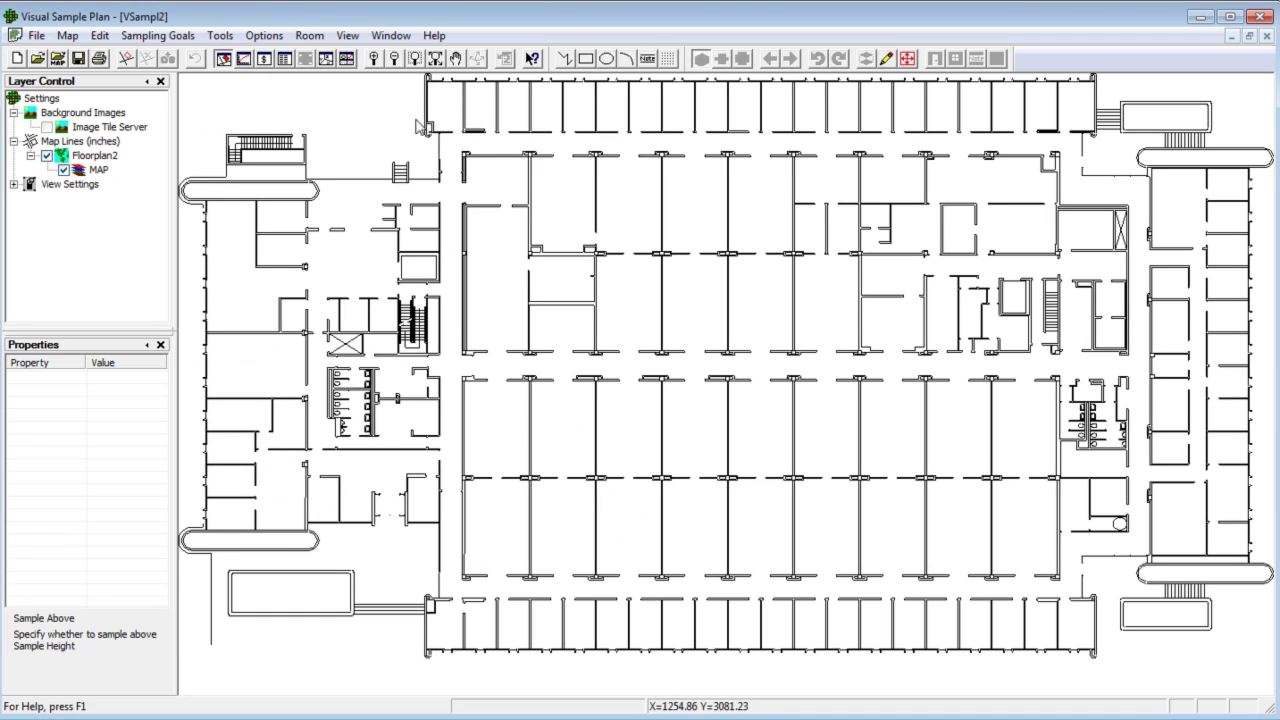
Step: Zoom in on the upper-left corner and trace the L-shaped room's outline along its stepped walls
{"action": "left_click", "coordinate": [415, 58]}
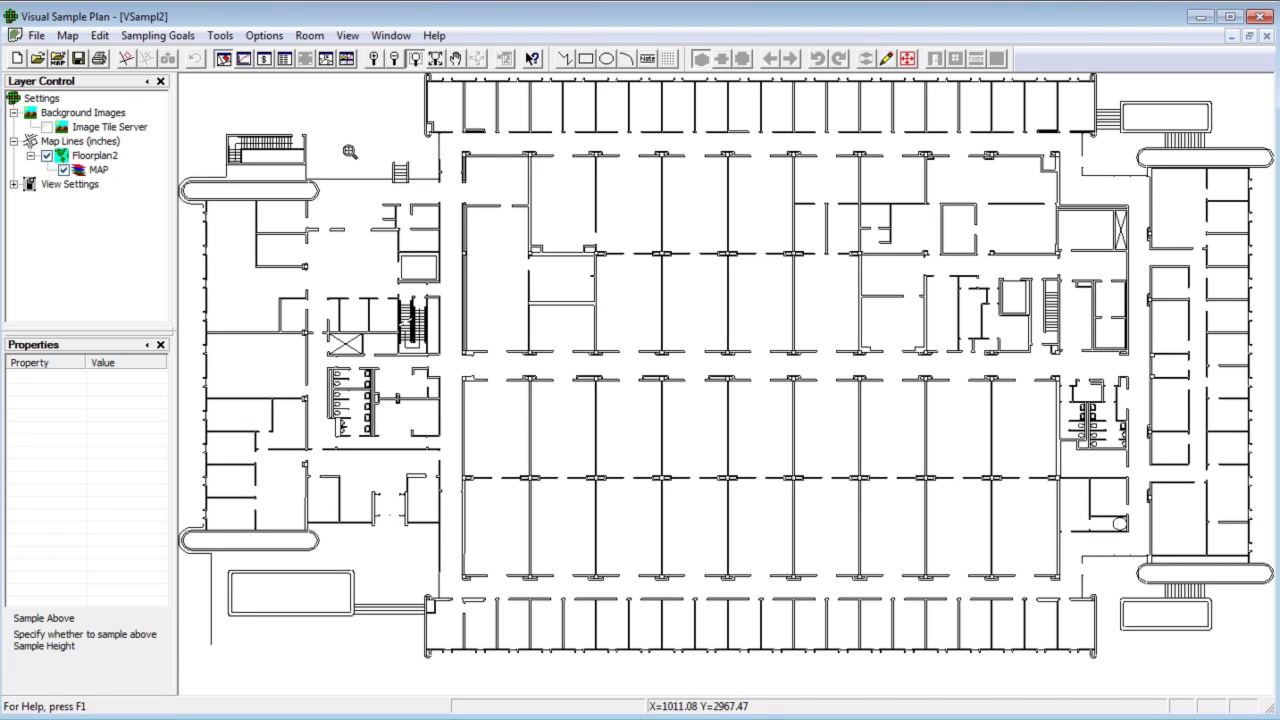
{"action": "left_click_drag", "start_coordinate": [350, 151], "coordinate": [196, 361]}
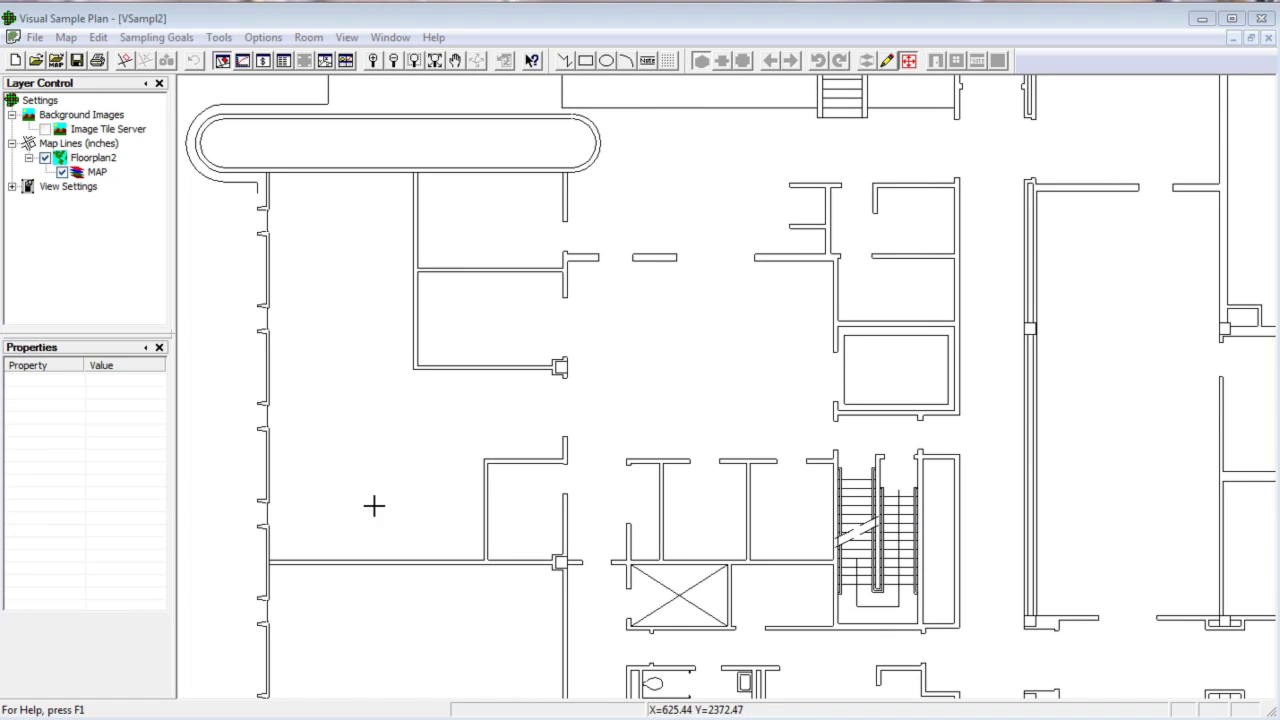
{"action": "left_click", "coordinate": [341, 436]}
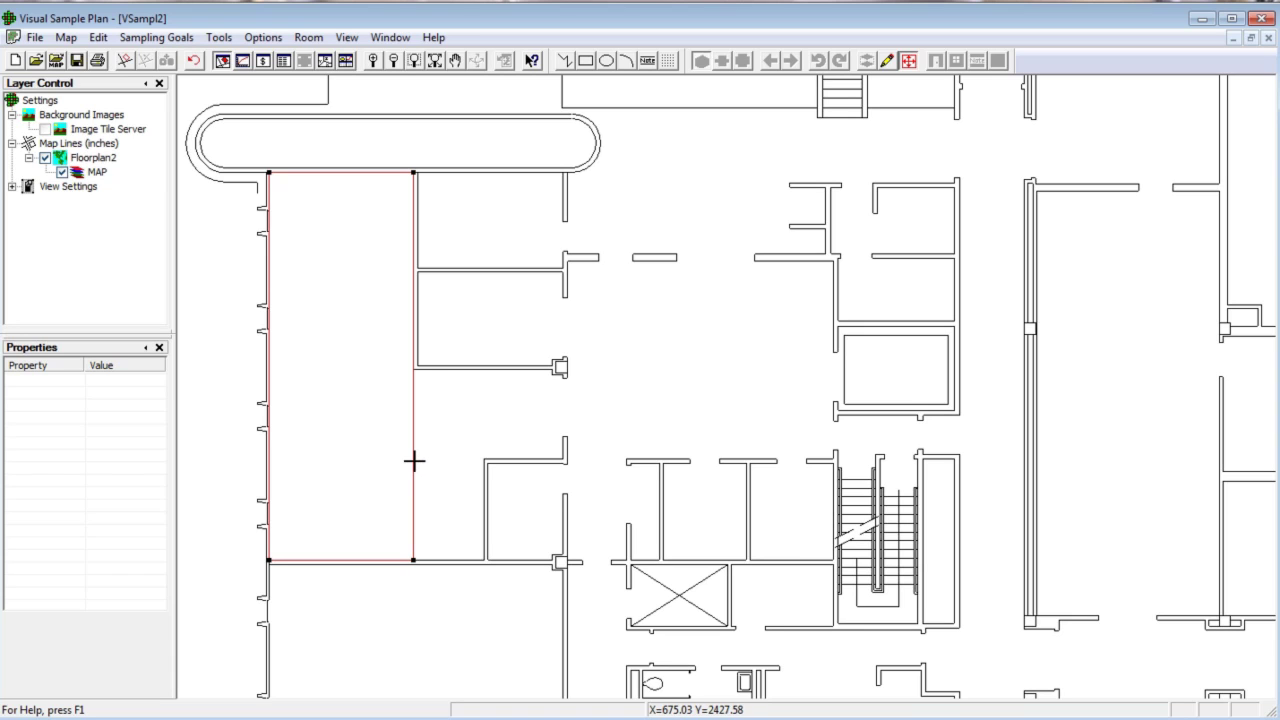
{"action": "left_click", "coordinate": [519, 468]}
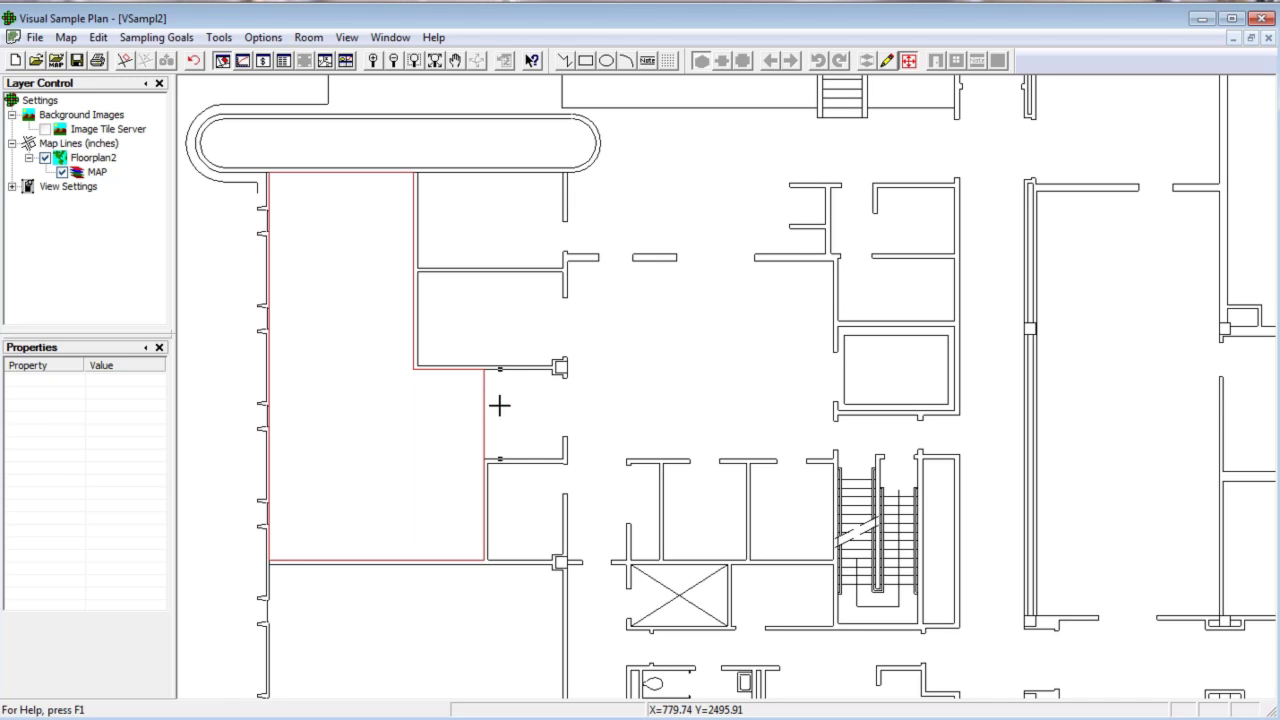
{"action": "left_click", "coordinate": [548, 407]}
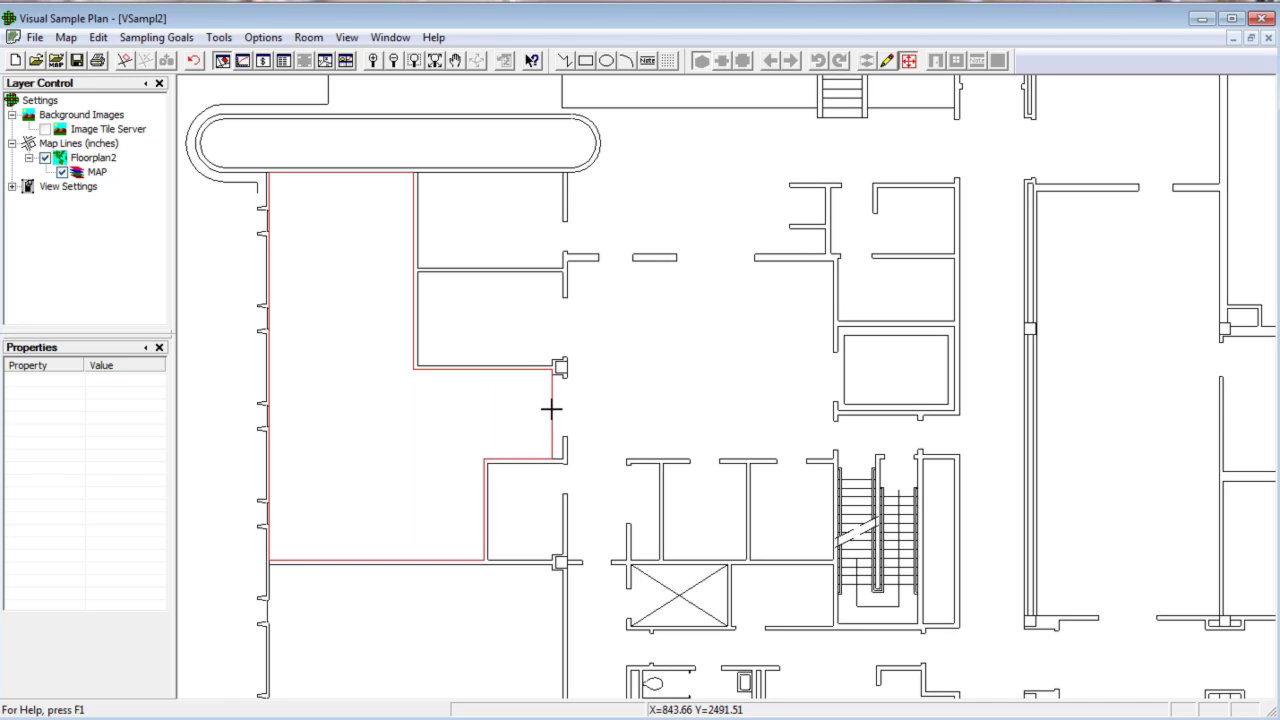
{"action": "left_click", "coordinate": [565, 410]}
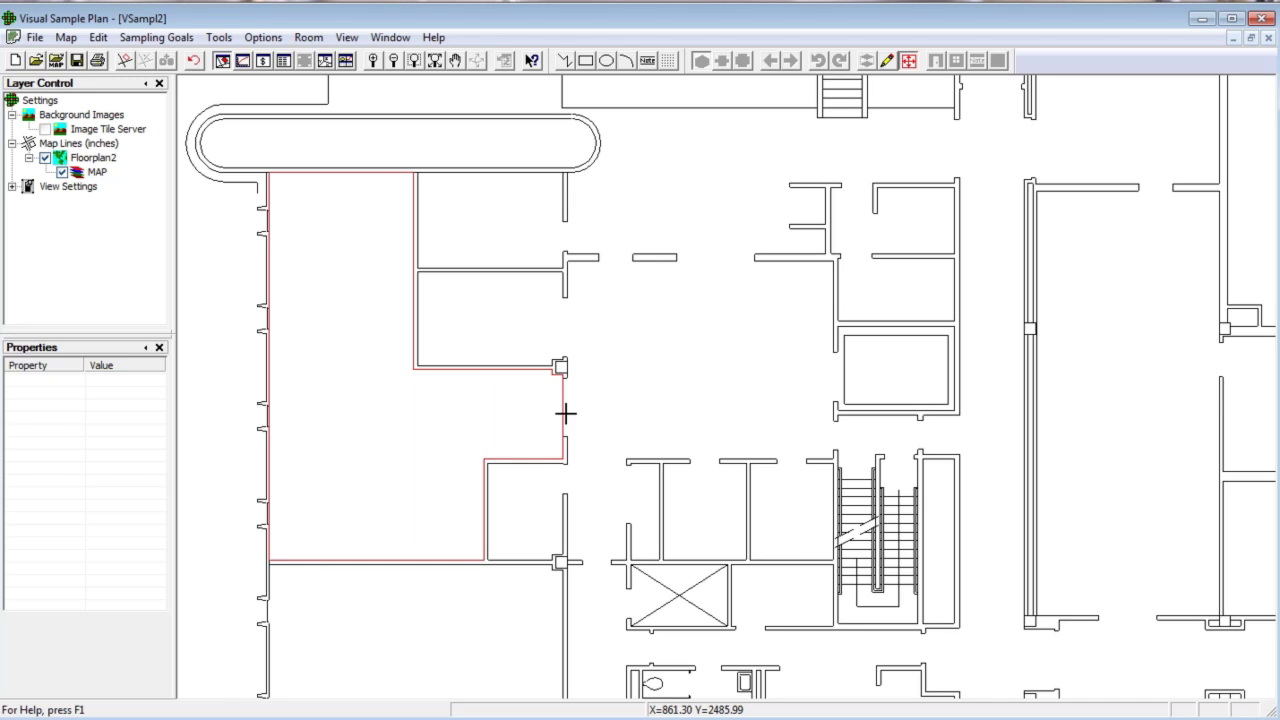
Step: Create sample areas Room 10 through Room 13 from the outlined and adjacent rooms
{"action": "double_click", "coordinate": [441, 427]}
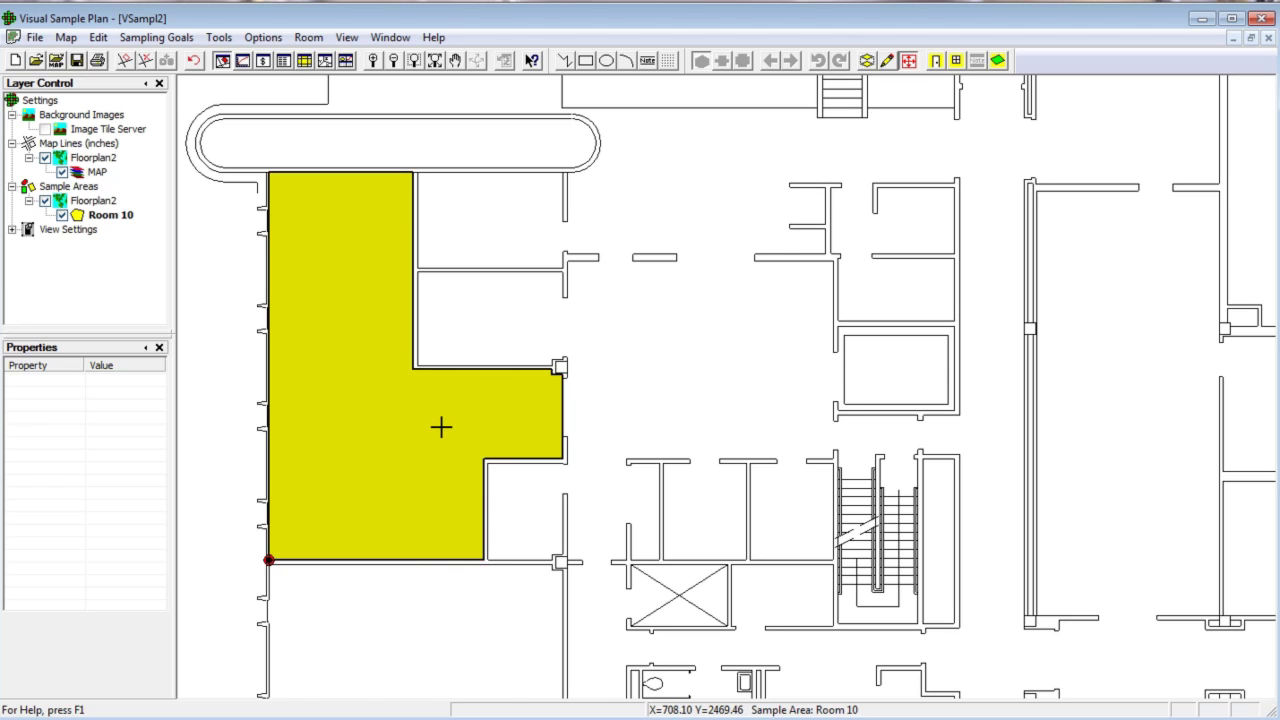
{"action": "double_click", "coordinate": [480, 218]}
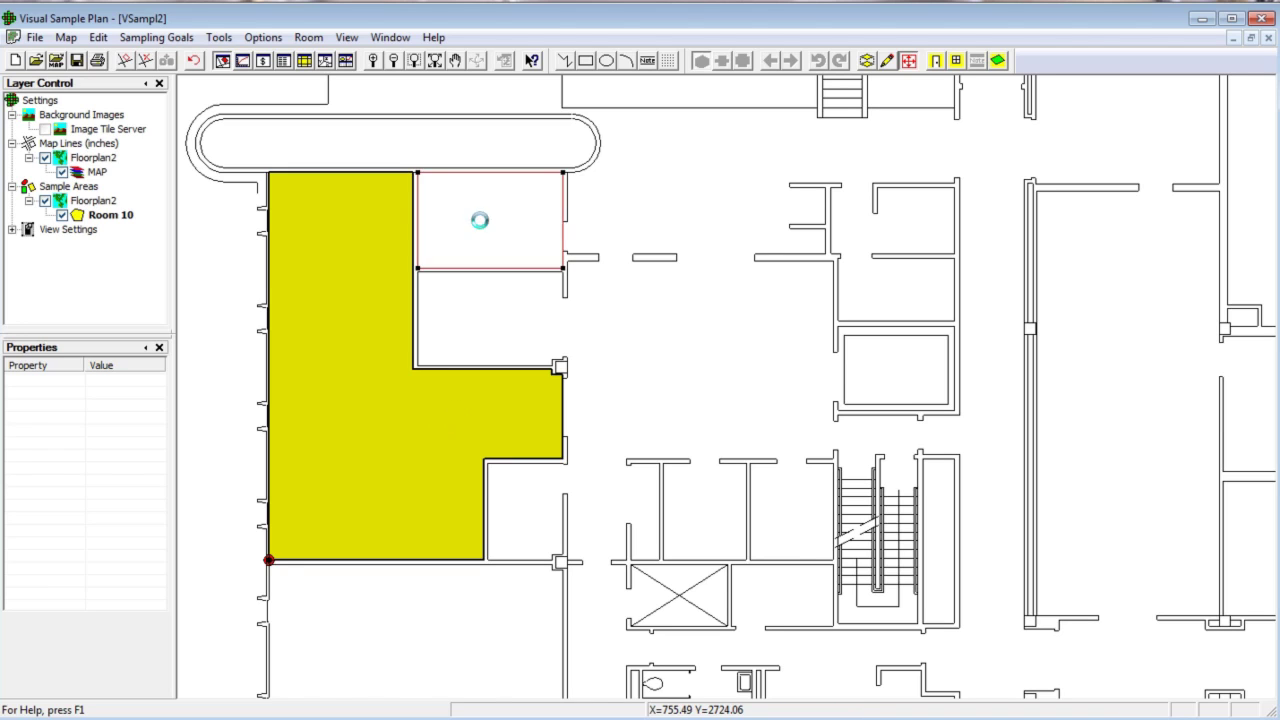
{"action": "left_click", "coordinate": [476, 307]}
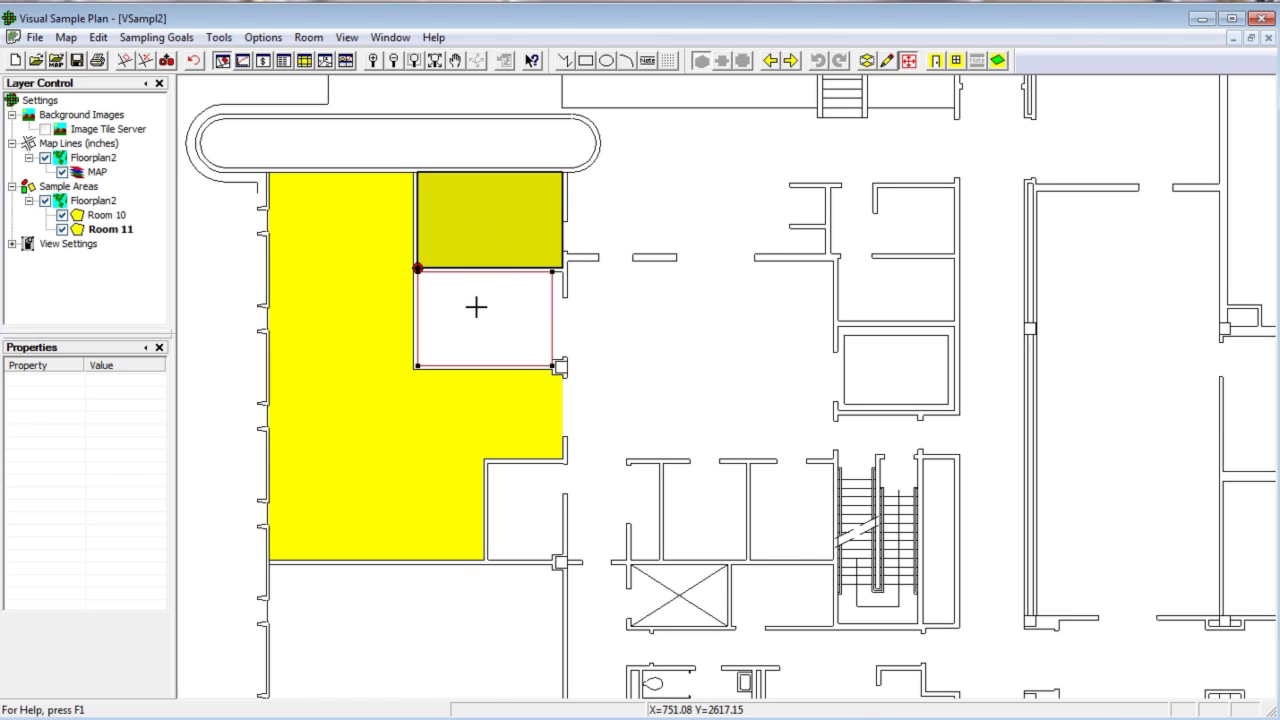
{"action": "double_click", "coordinate": [534, 315]}
{"action": "left_click", "coordinate": [541, 512]}
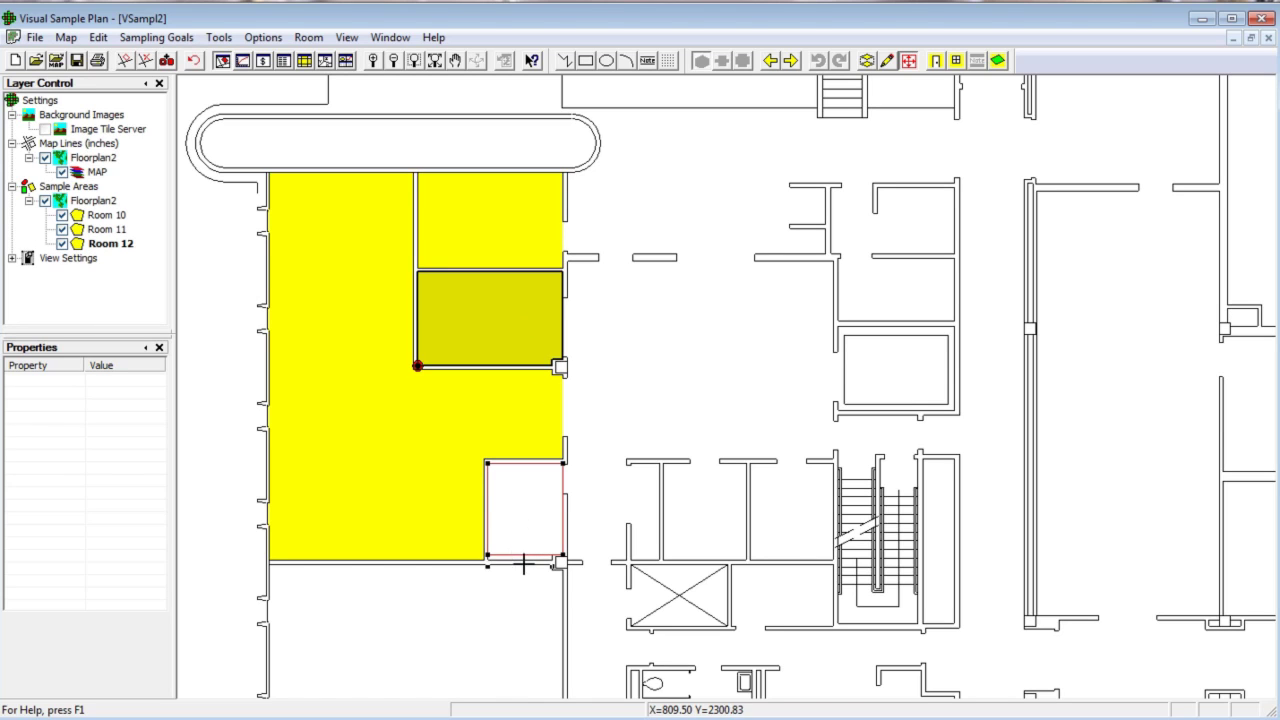
{"action": "double_click", "coordinate": [523, 540]}
Step: Pan down the wing and make the large room Room 15 and the L-shaped room Room 16
{"action": "left_click_drag", "start_coordinate": [480, 643], "coordinate": [514, 380]}
{"action": "left_click", "coordinate": [460, 398]}
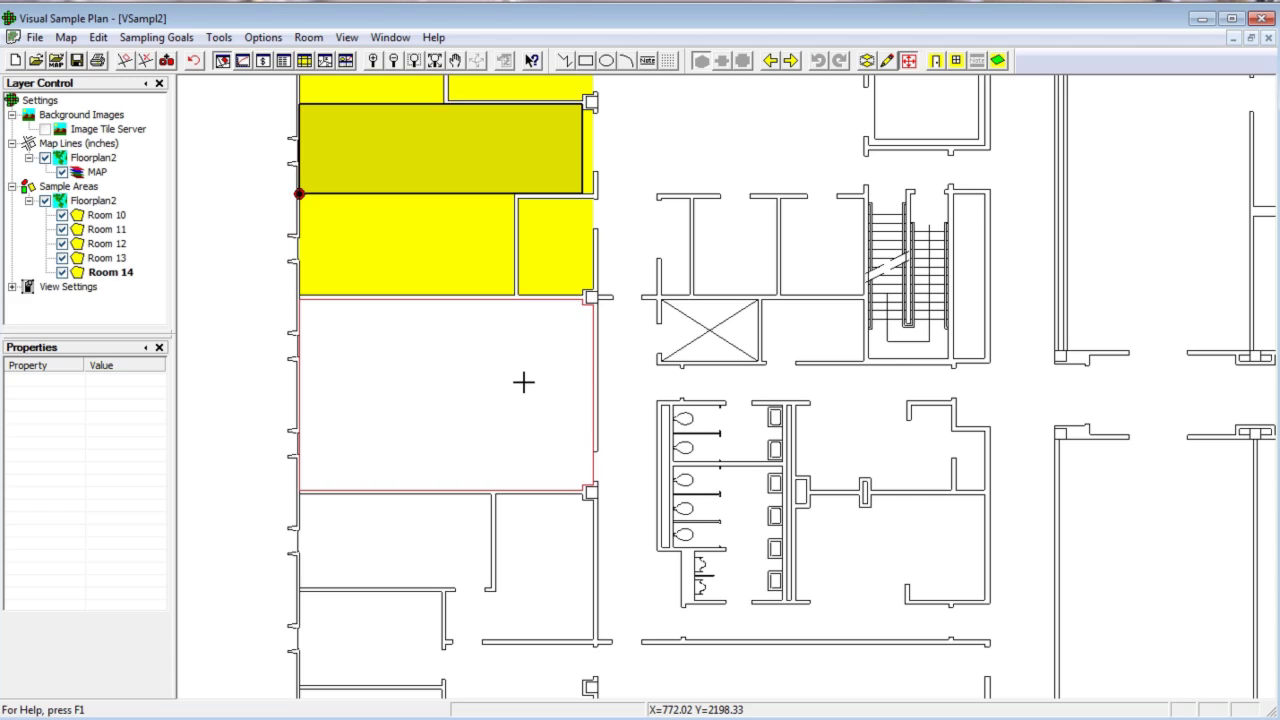
{"action": "double_click", "coordinate": [523, 380]}
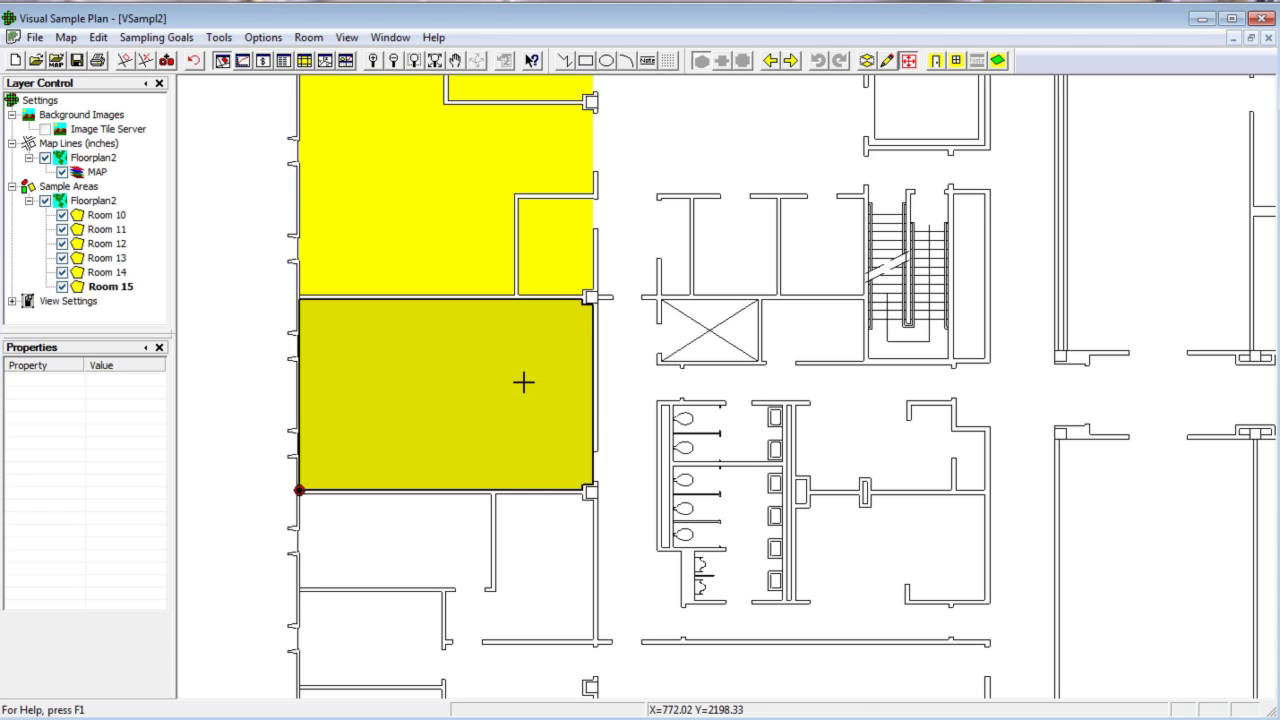
{"action": "left_click", "coordinate": [522, 608]}
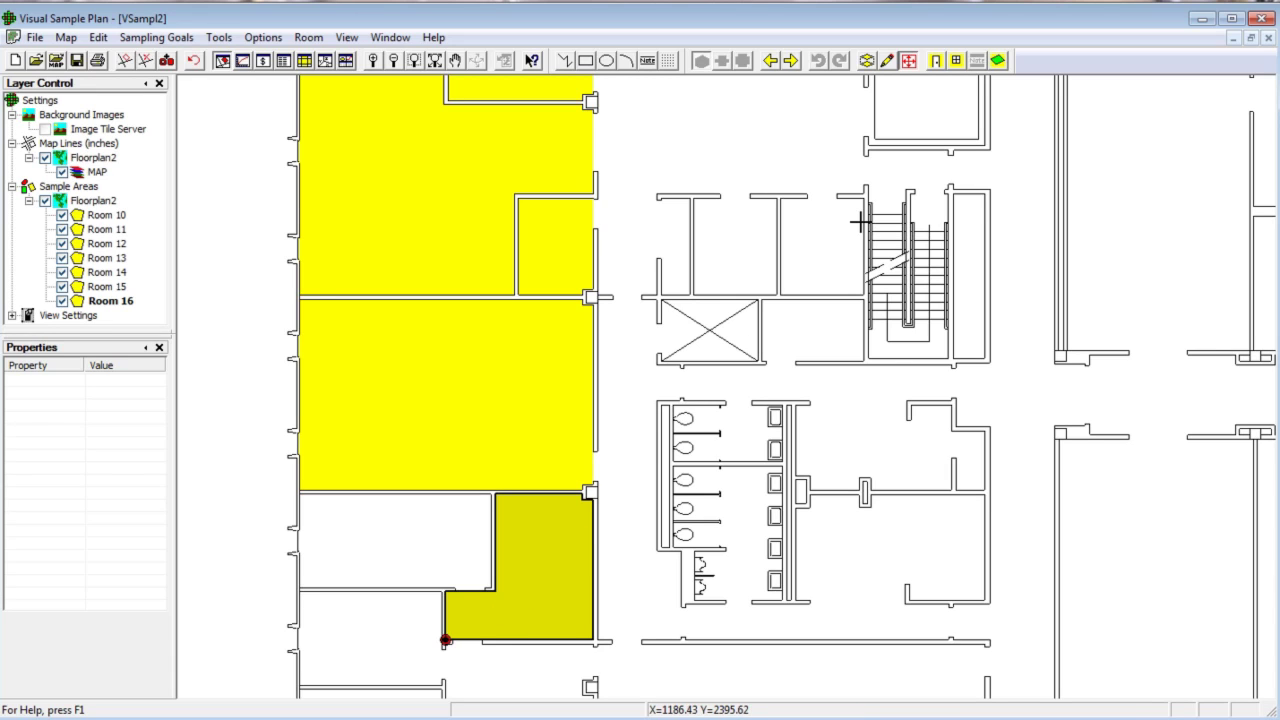
Step: Stop delineating rooms and fill the rounded space as yellow Area 24, 28394.14 square inches
{"action": "left_click", "coordinate": [910, 62]}
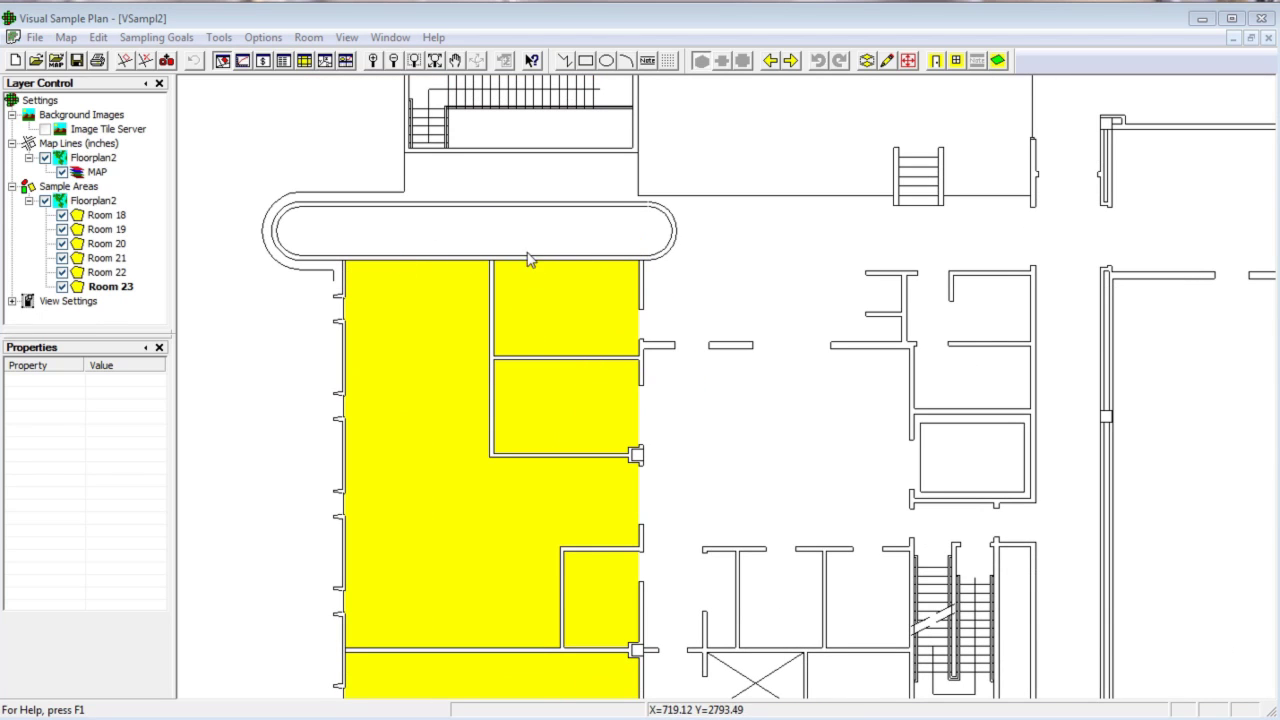
{"action": "left_click", "coordinate": [125, 62]}
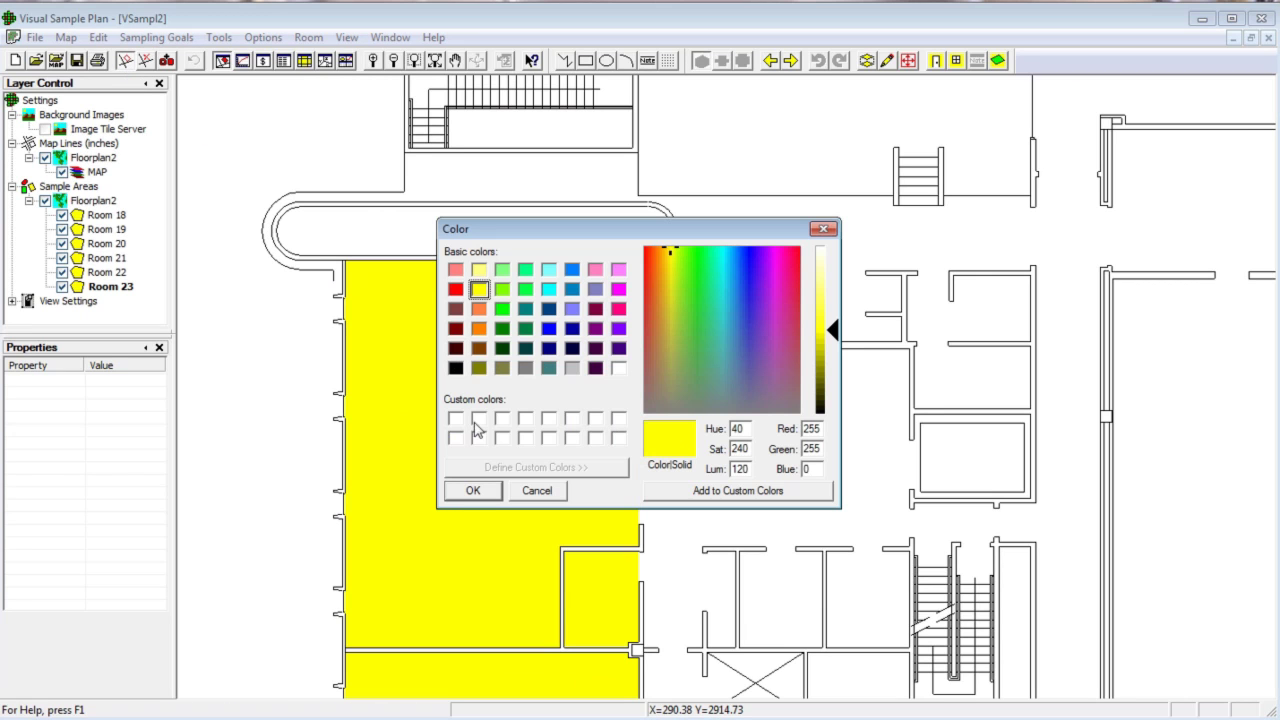
{"action": "left_click", "coordinate": [487, 498]}
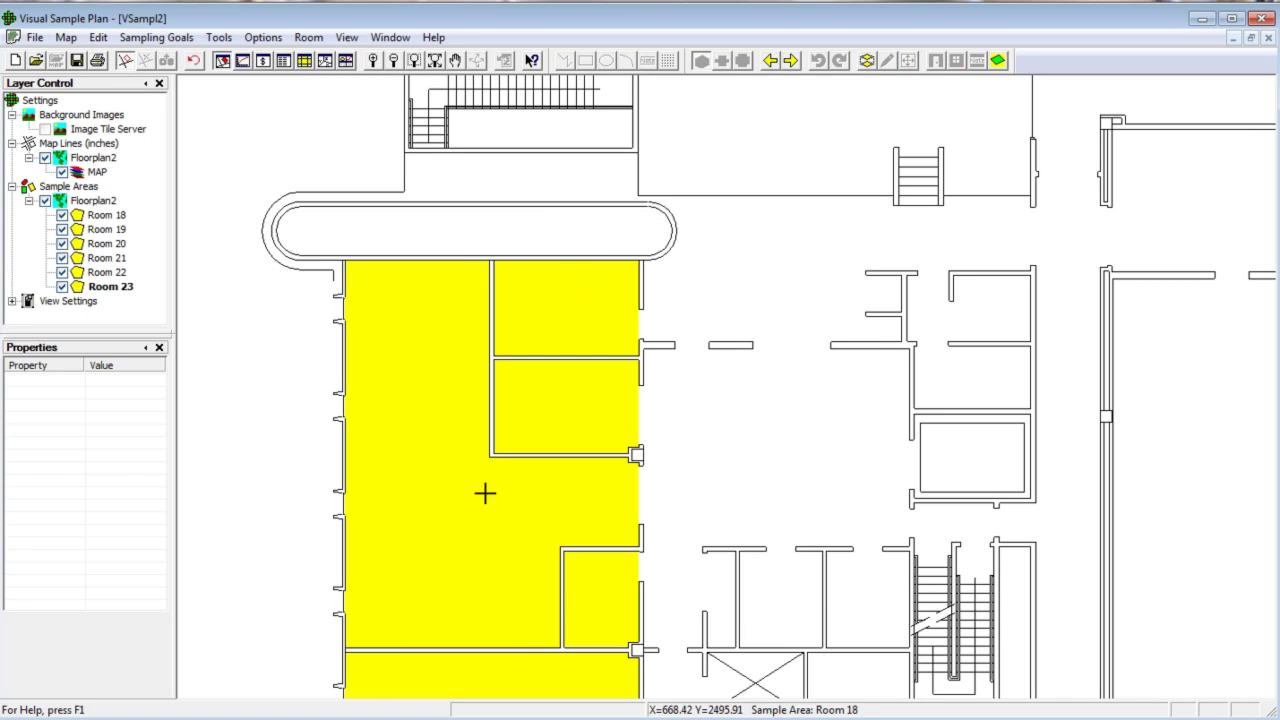
{"action": "right_click", "coordinate": [454, 236]}
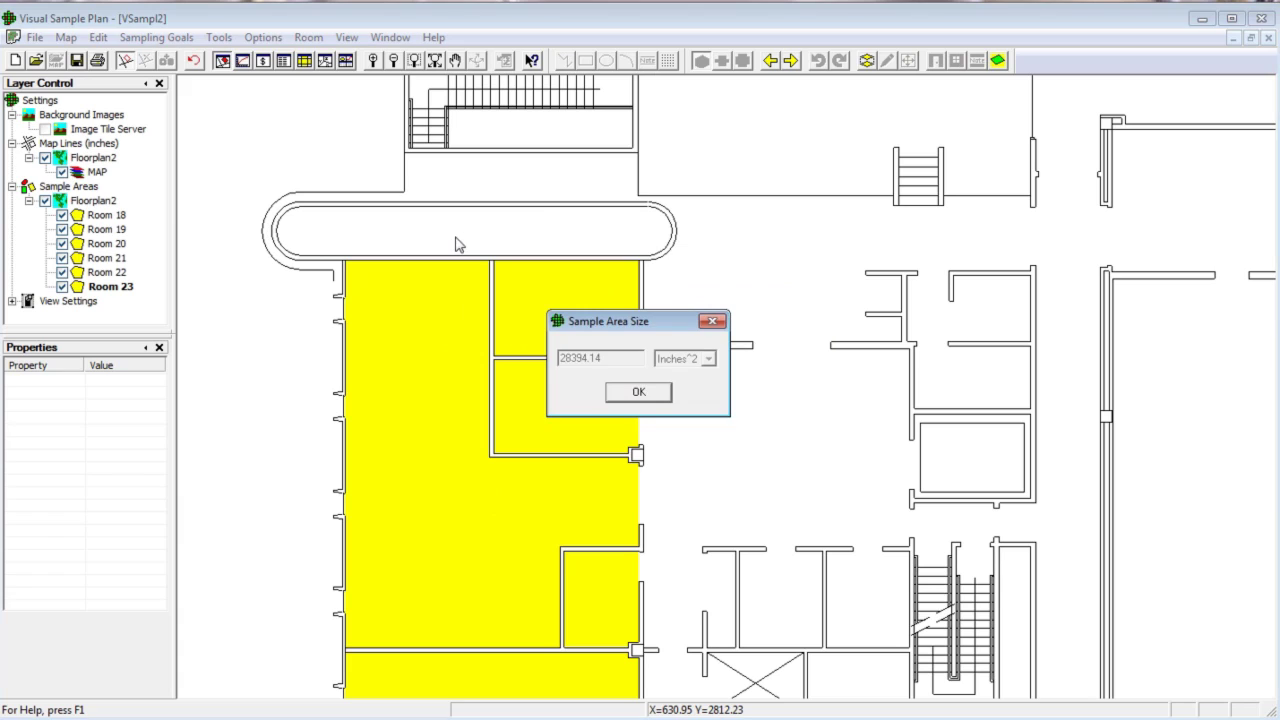
{"action": "left_click", "coordinate": [640, 393]}
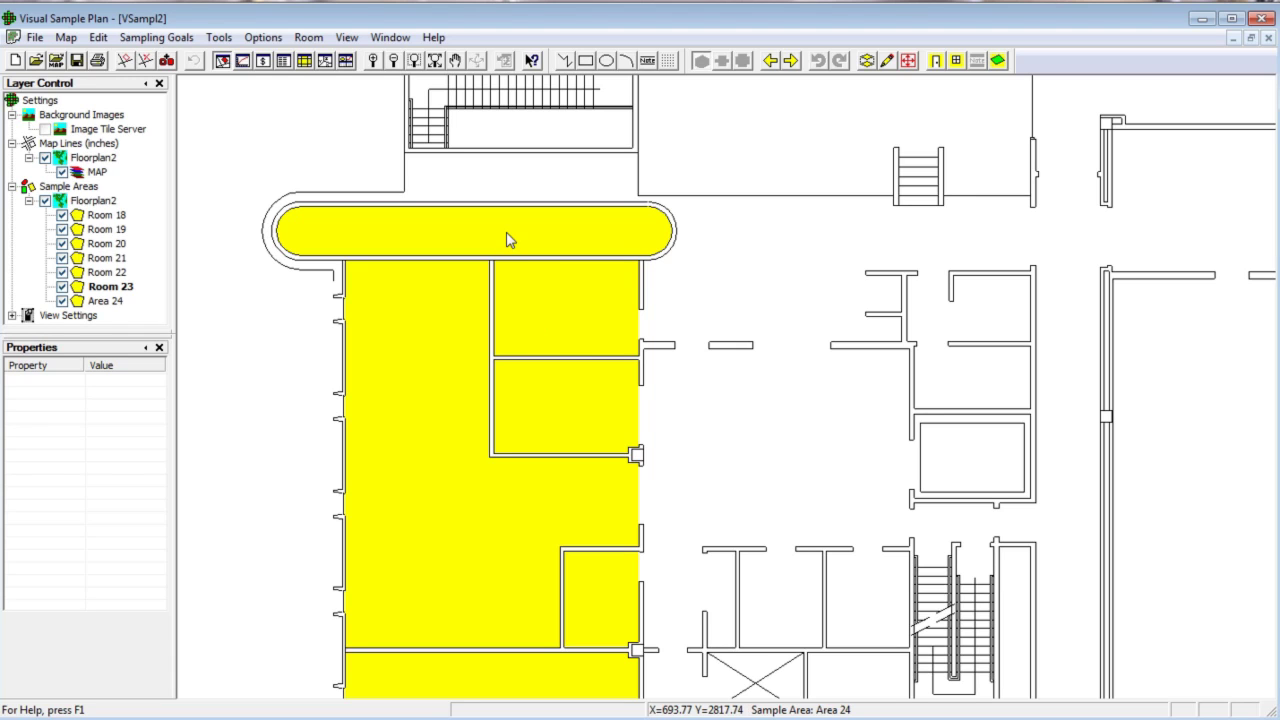
Step: Set Area 24's Room Height to 96 inches, giving a volume of 2725837.28
{"action": "left_click", "coordinate": [95, 301]}
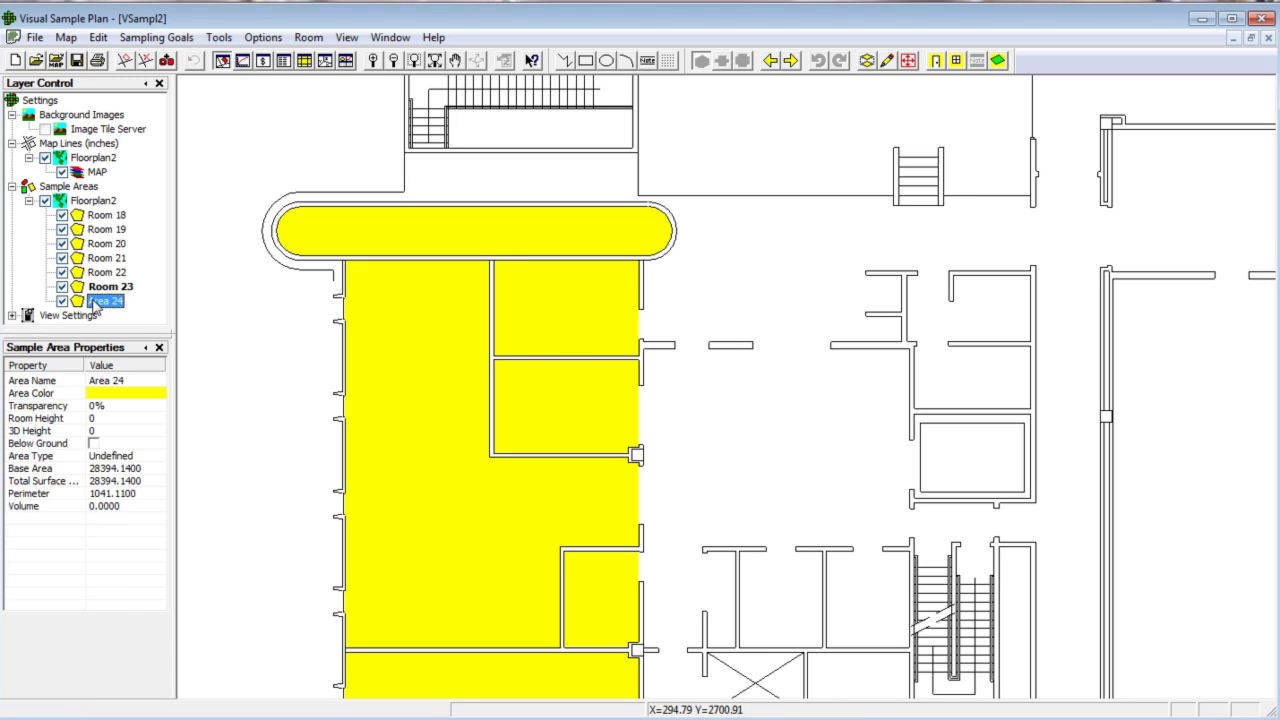
{"action": "left_click", "coordinate": [120, 418]}
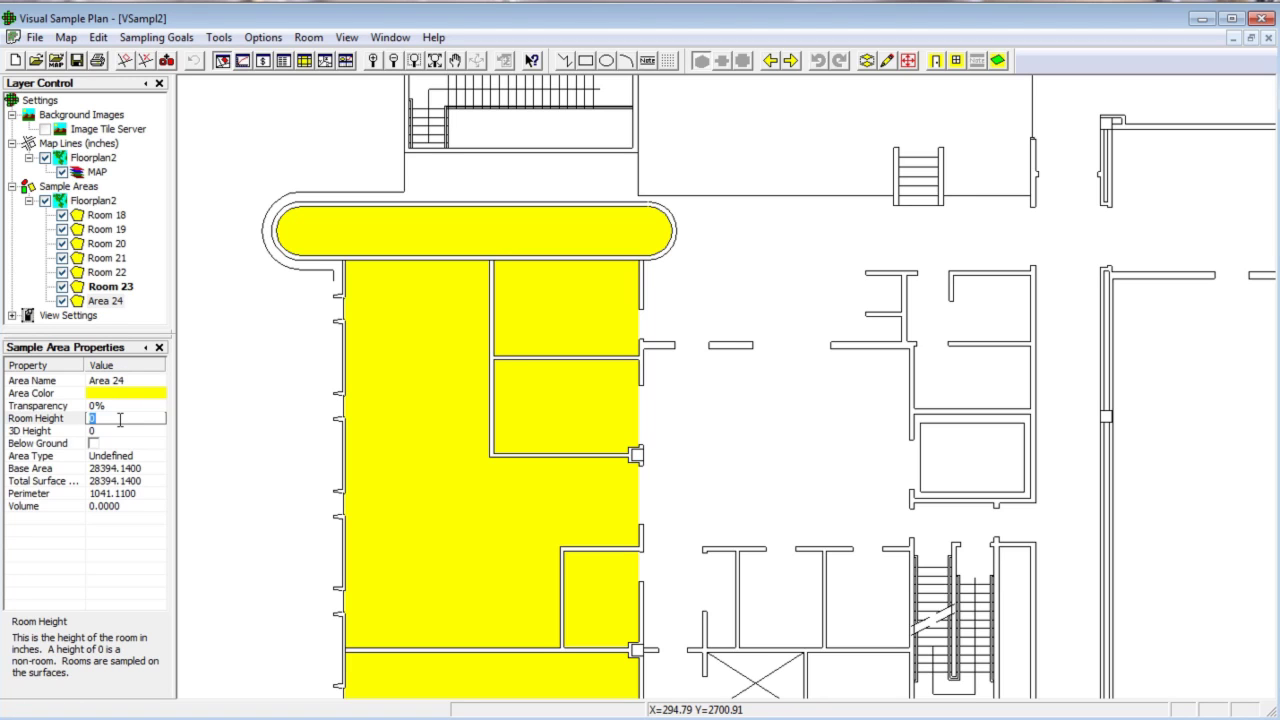
{"action": "left_click", "coordinate": [120, 430]}
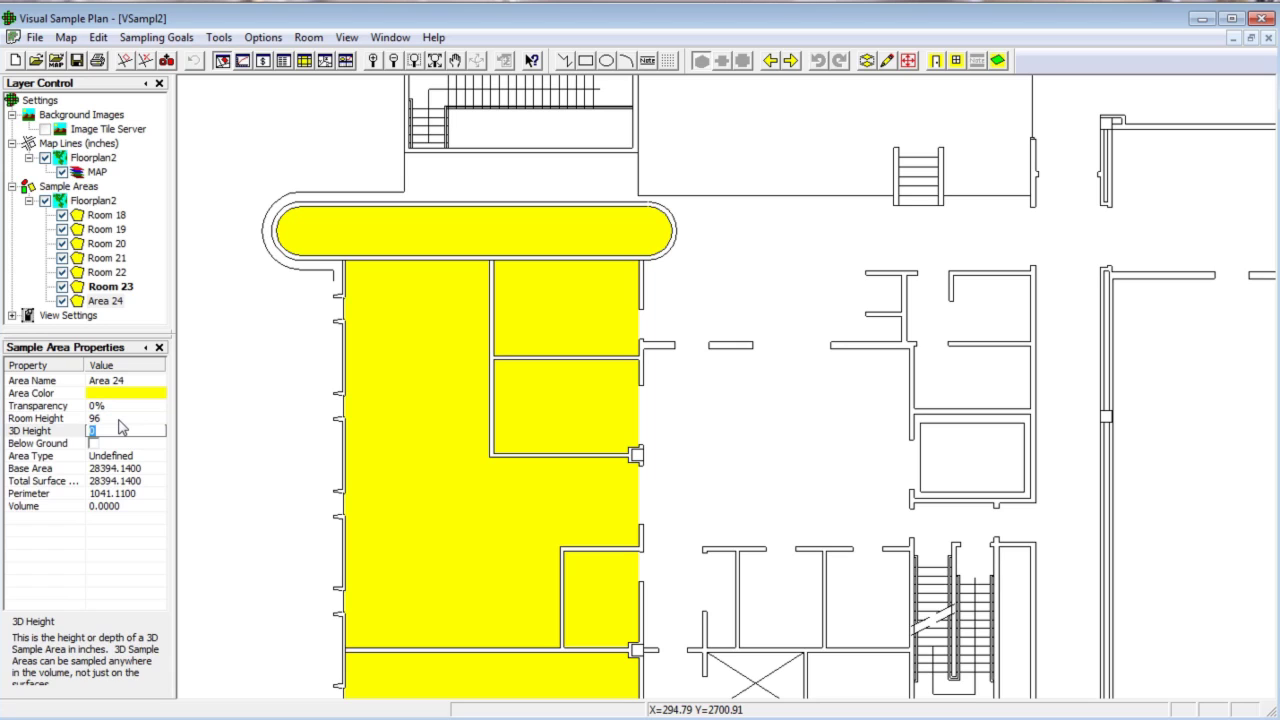
{"action": "left_click", "coordinate": [113, 302]}
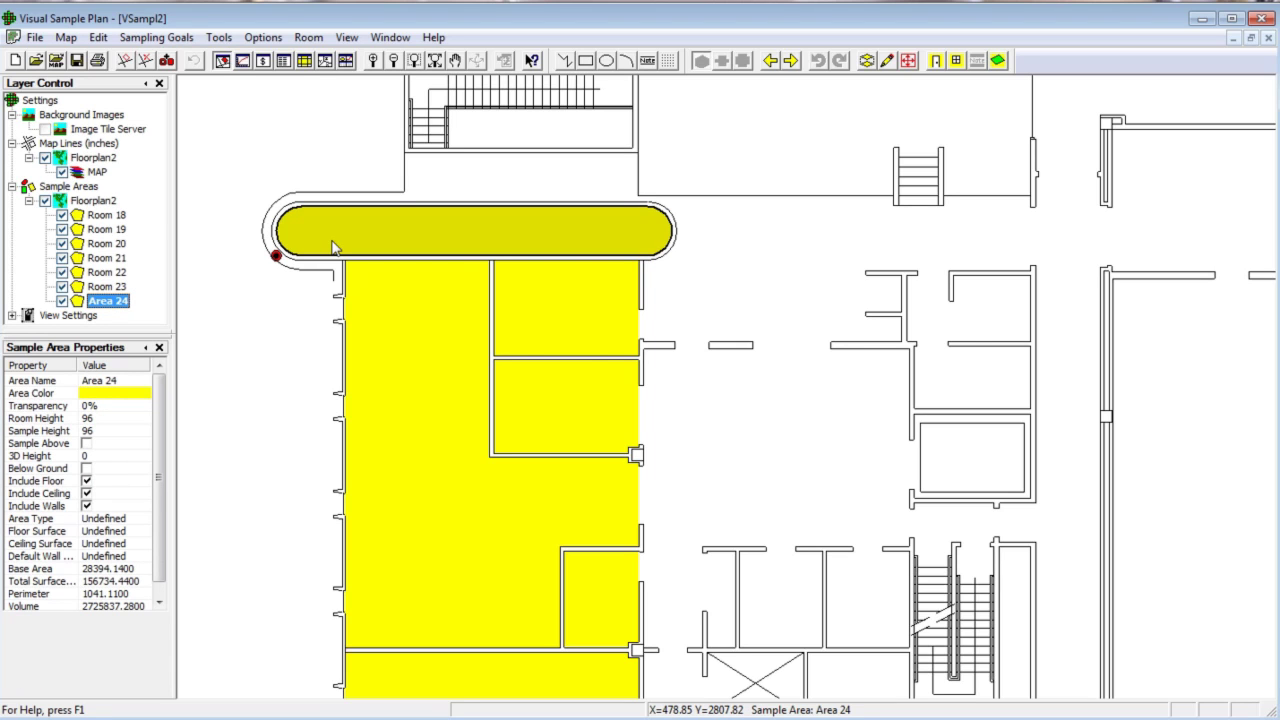
Step: Switch to the 3D view showing Floorplan2 with the yellow left-wing rooms raised
{"action": "left_click", "coordinate": [325, 60]}
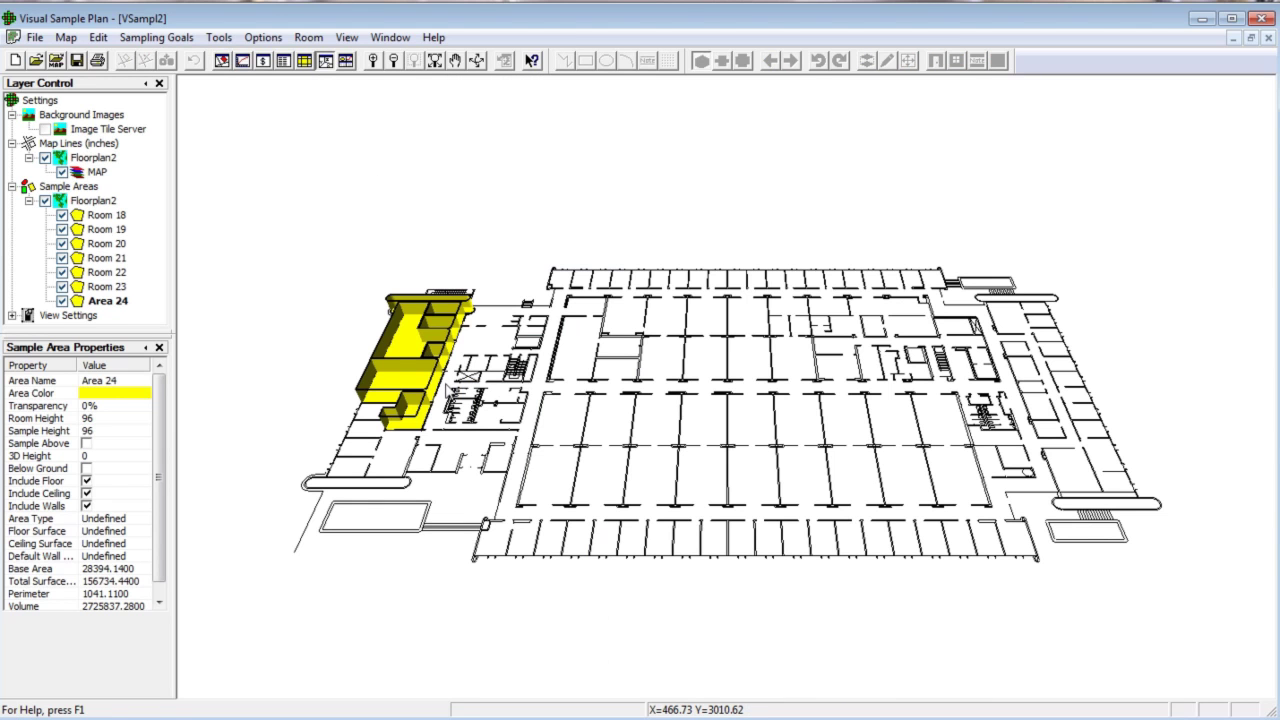